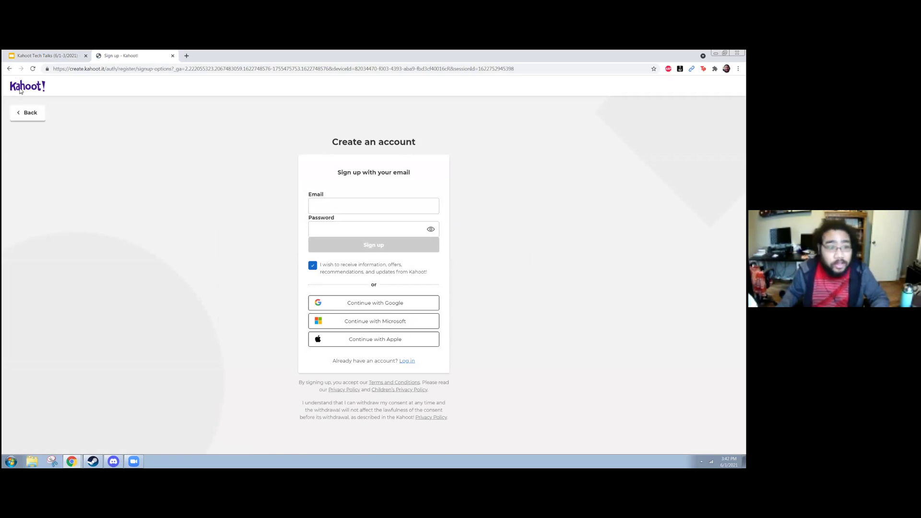
Go to the kahoot.com website from the current sign-up page
left_click(96, 68)
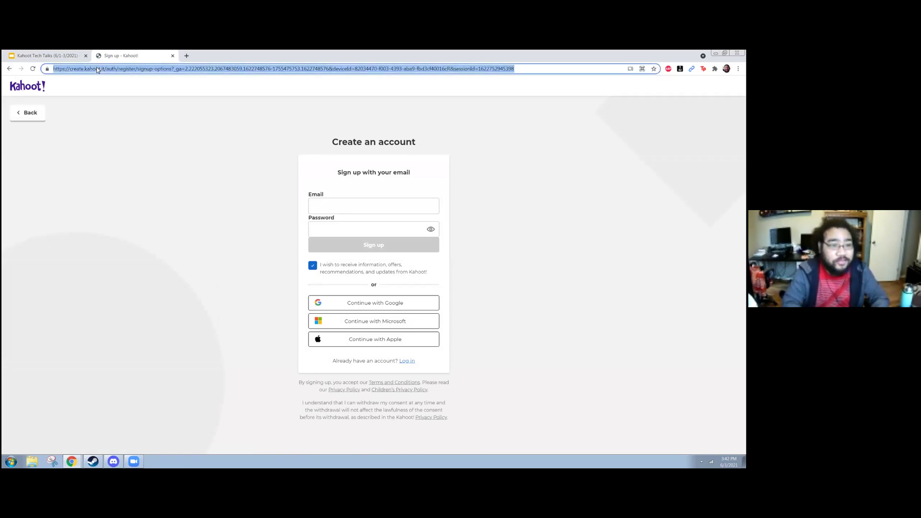
type("kaht")
key("BackSpace")
type("oot.com")
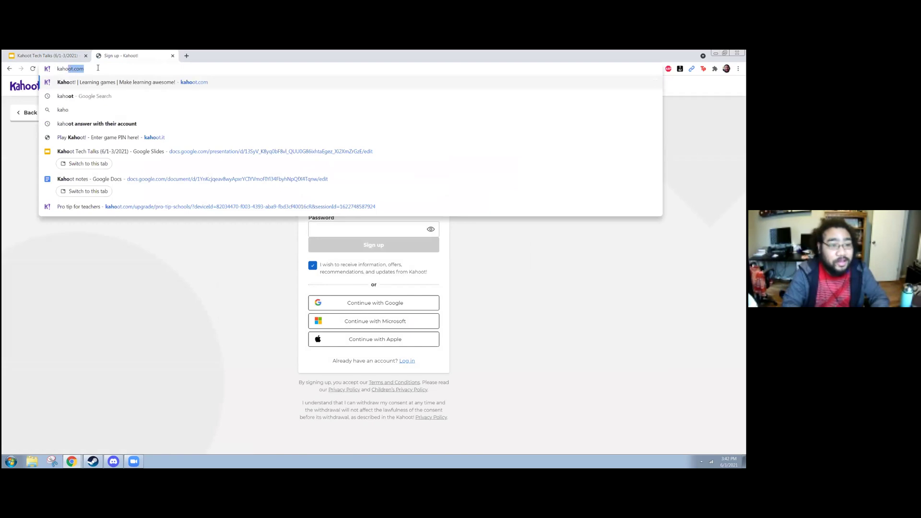
key("Return")
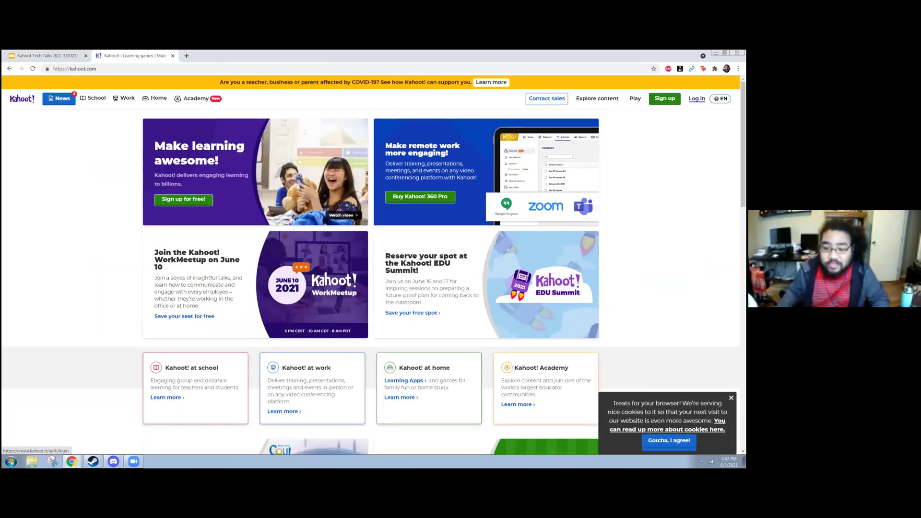
Log in to Kahoot! with a Google account, retrying the Google sign-in and choosing the account connected to Kahoot!
left_click(697, 99)
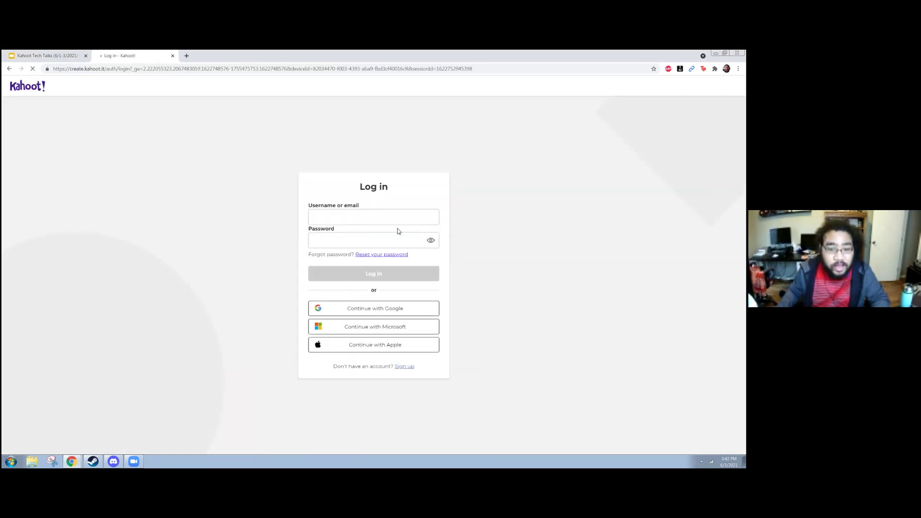
left_click(381, 309)
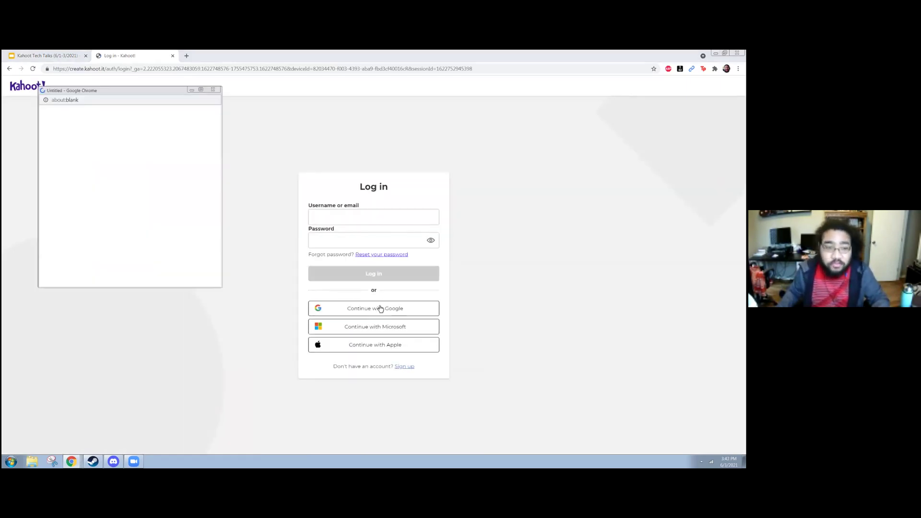
left_click(140, 183)
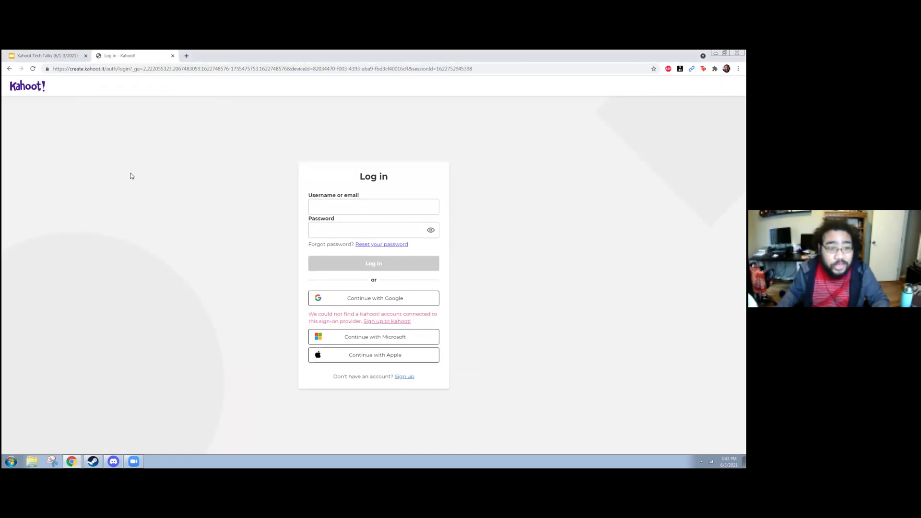
left_click(388, 296)
left_click(141, 206)
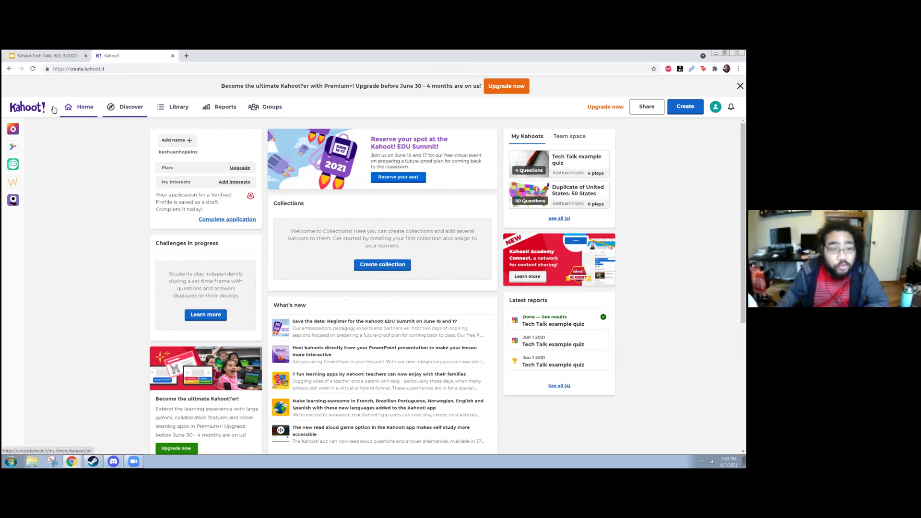
Browse the Discover page down to the popular topics and check the available options for the "Flags of the world!" kahoot
left_click(129, 111)
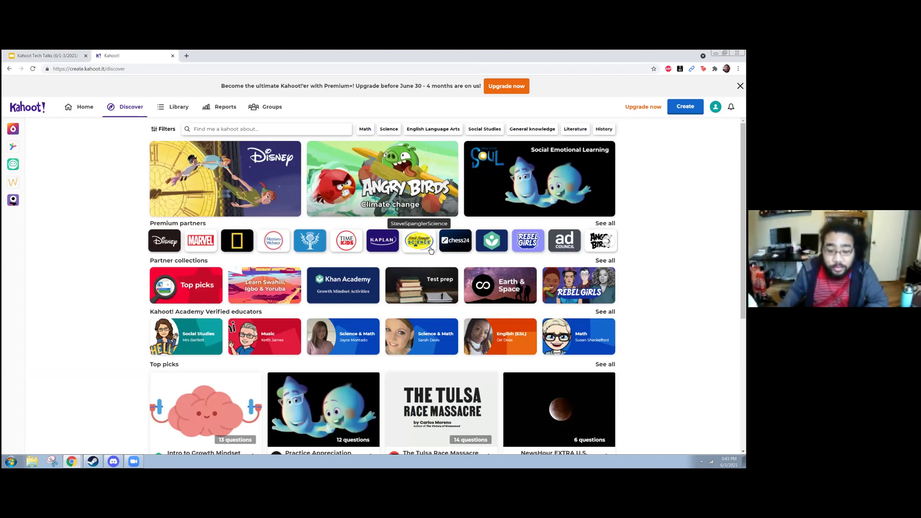
scroll(430, 250, "down", 5)
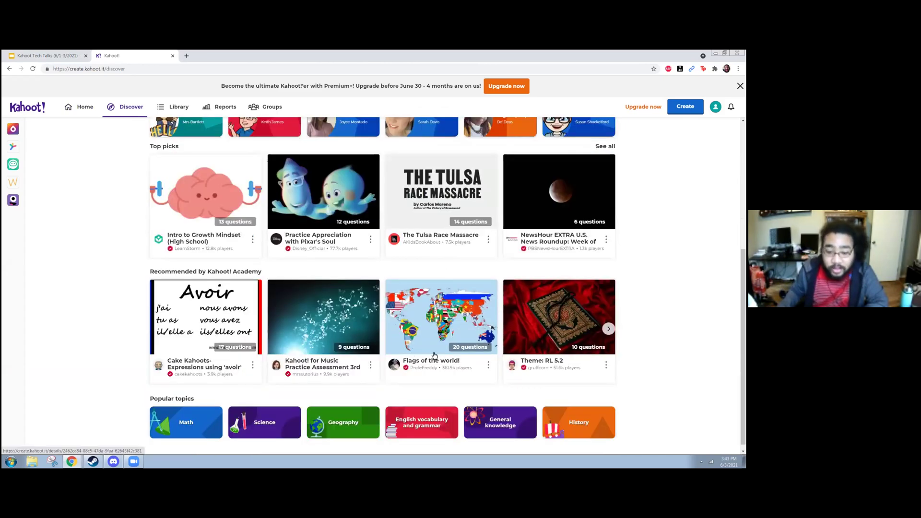
left_click(489, 366)
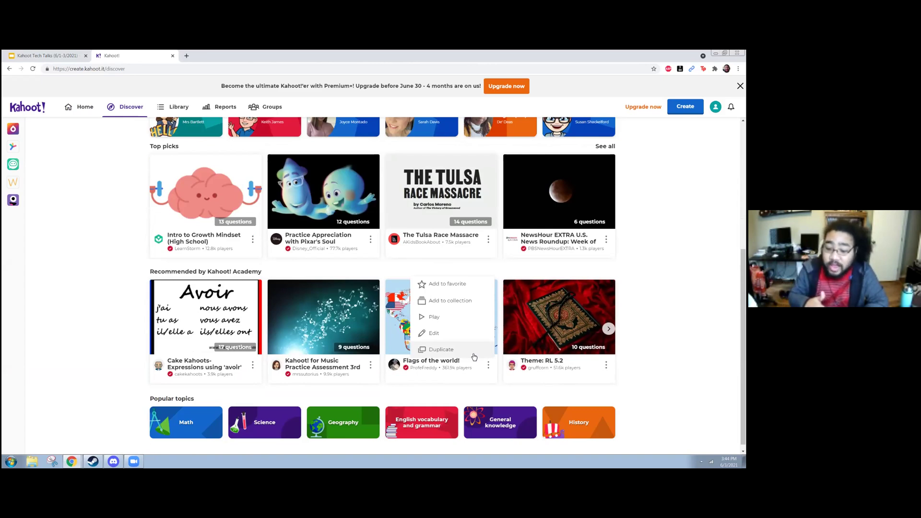
left_click(394, 350)
scroll(395, 350, "down", 1)
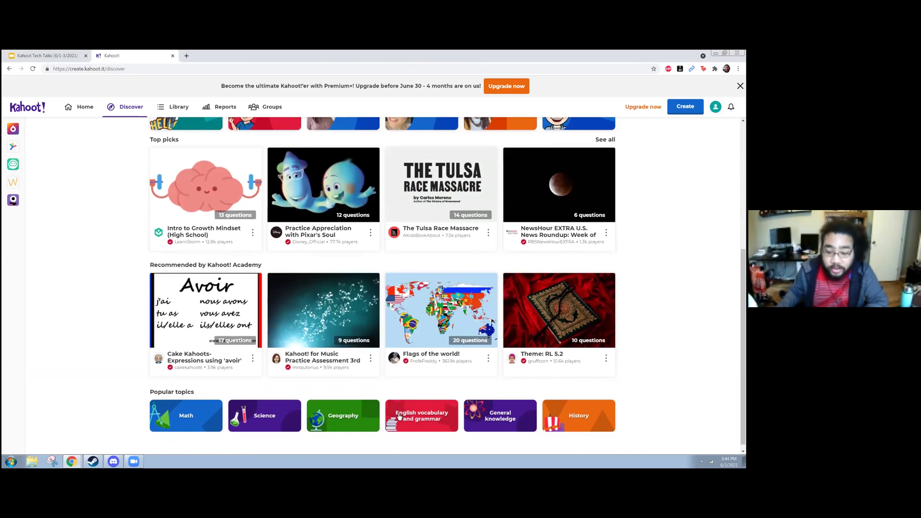
scroll(419, 396, "up", 5)
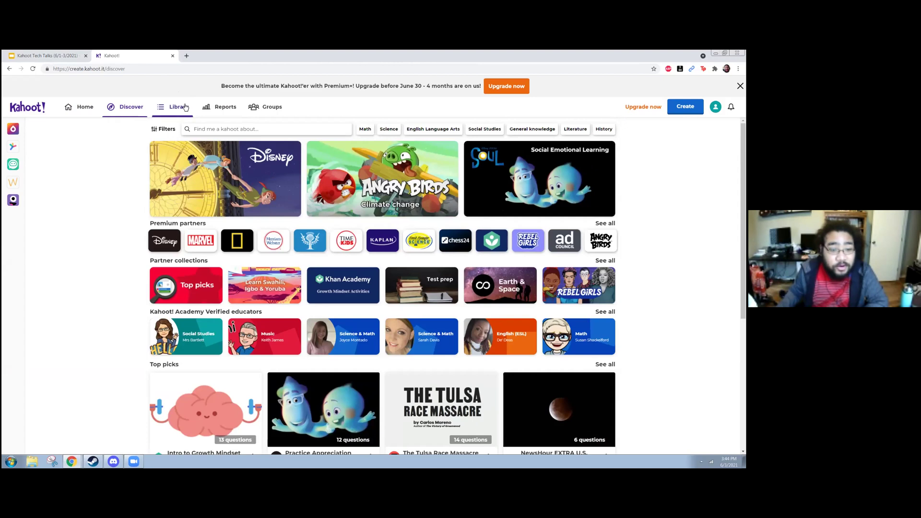
Open the kahoot library and view the drafts and the recent kahoots
left_click(186, 107)
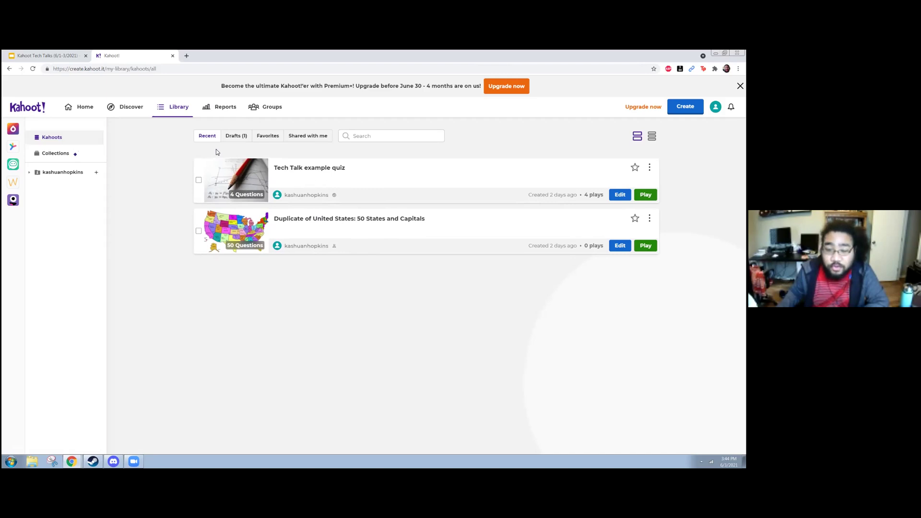
left_click(241, 138)
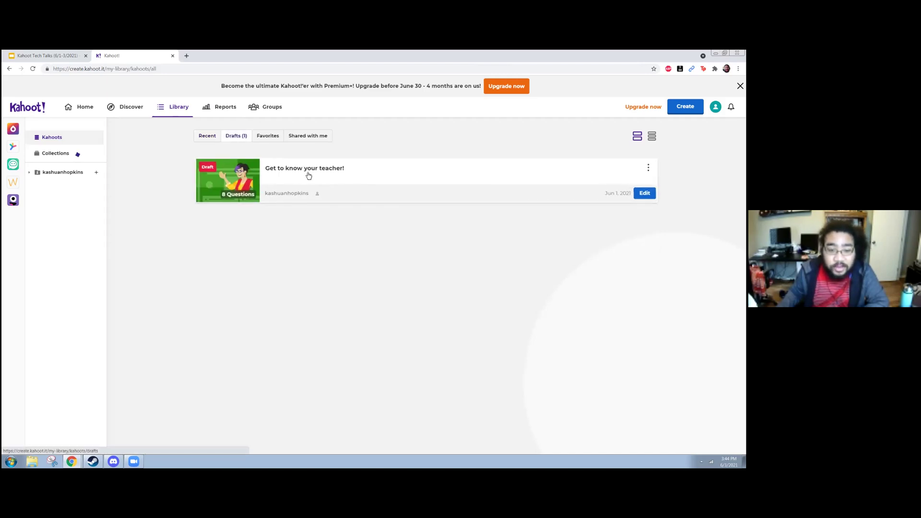
left_click(209, 139)
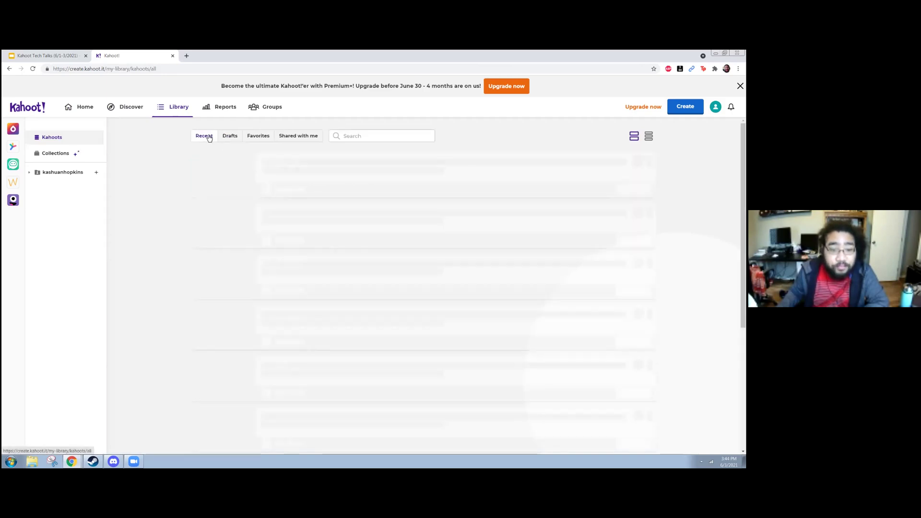
Open the Jun 3 2021, 2:31 pm report for "Tech Talk example quiz" and review its summary
left_click(225, 112)
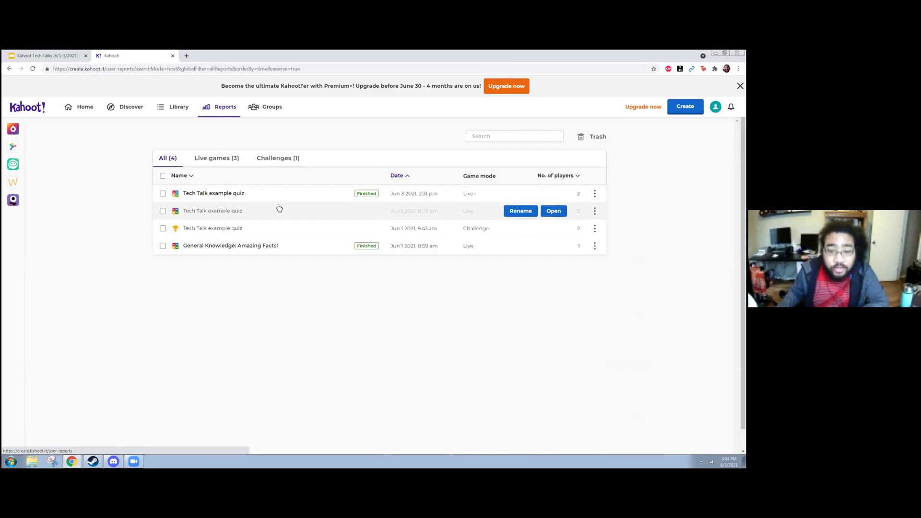
left_click(221, 194)
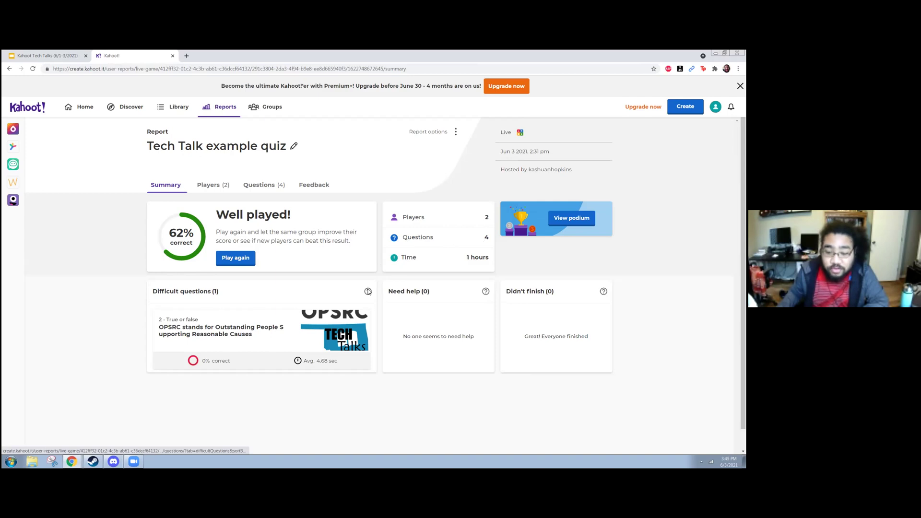
mouse_move(368, 292)
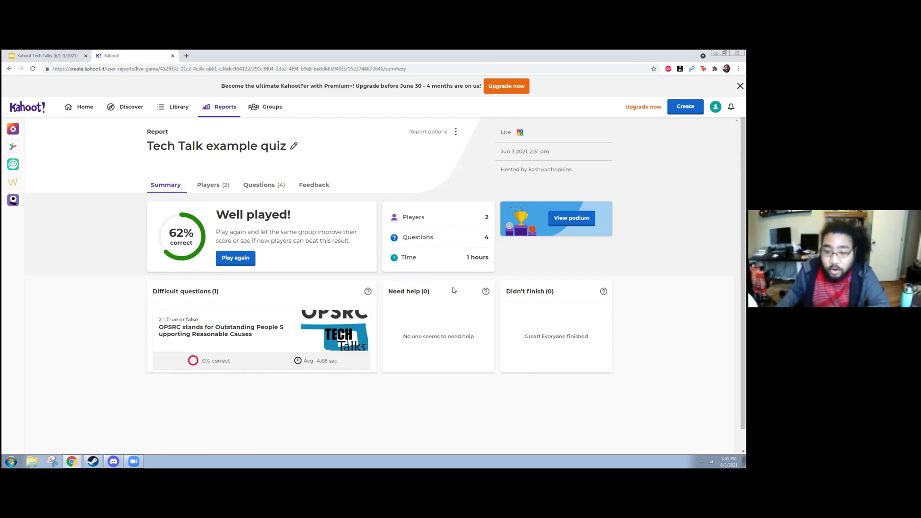
mouse_move(482, 296)
mouse_move(603, 292)
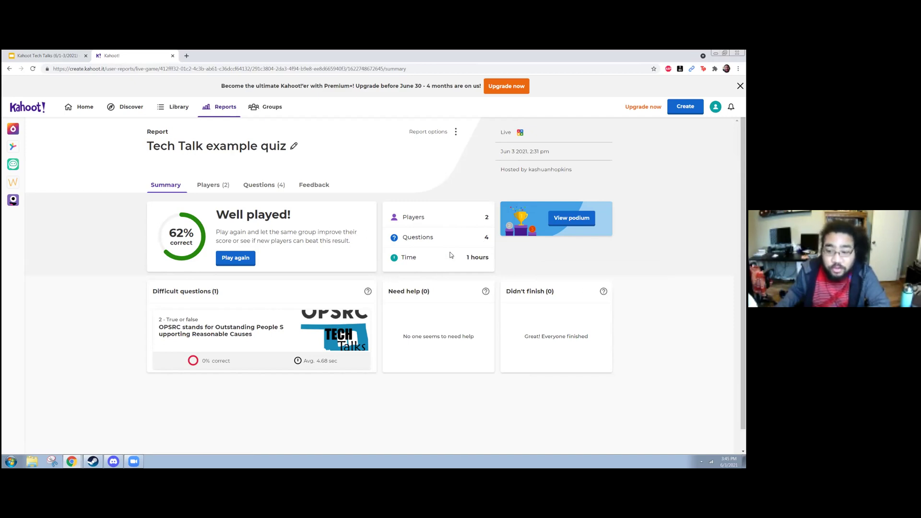
Review the report's player list, the first-ranked player's results, the questions and the feedback
left_click(214, 187)
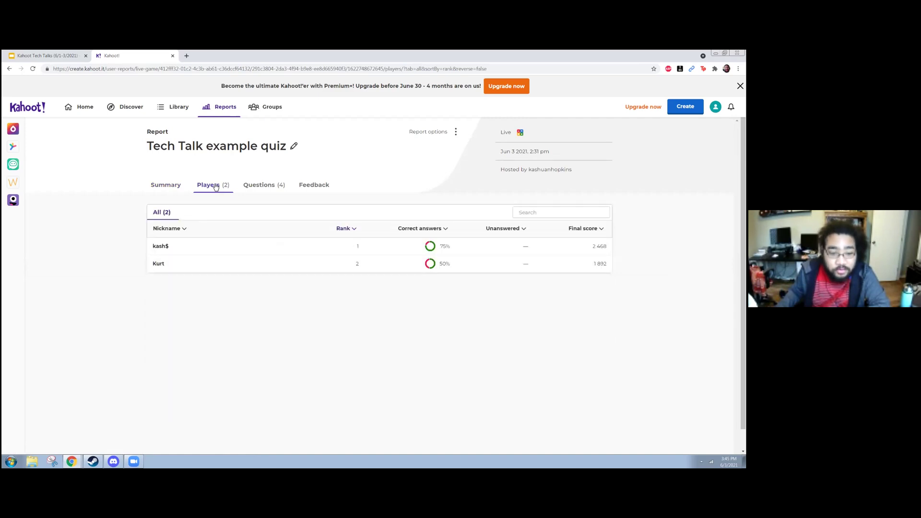
left_click(164, 252)
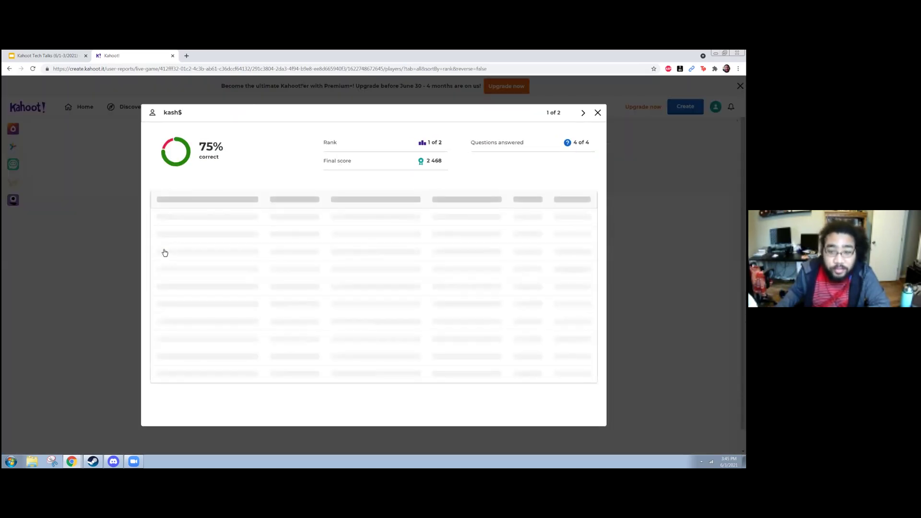
left_click(94, 282)
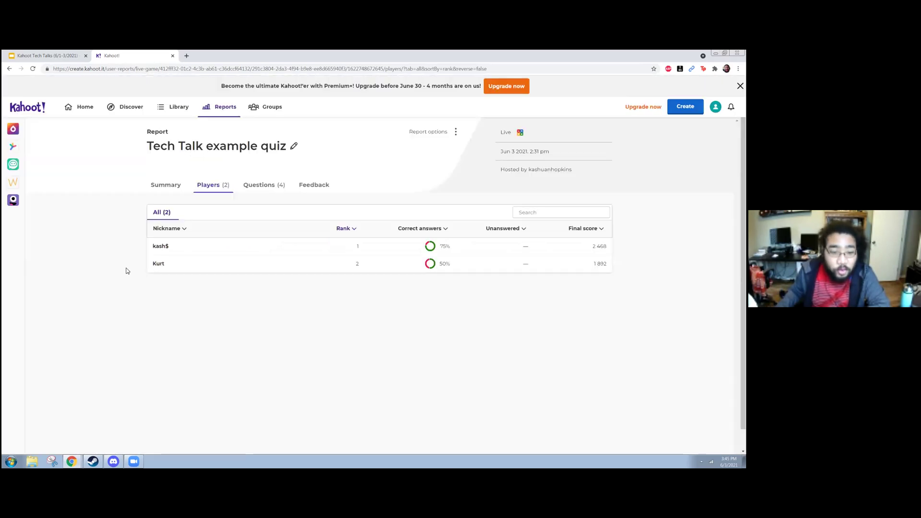
left_click(259, 188)
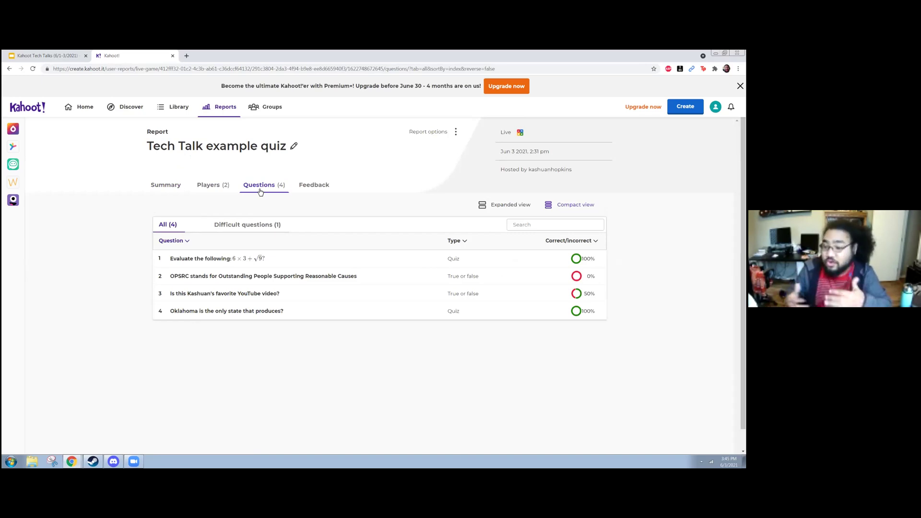
left_click(327, 191)
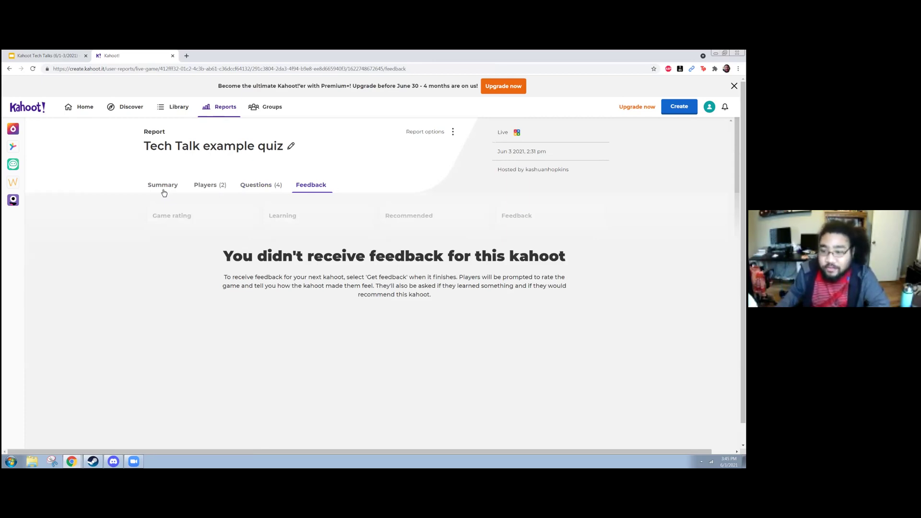
Show the report options for downloading, printing or trashing the quiz report, and close them without choosing any
triple_click(407, 132)
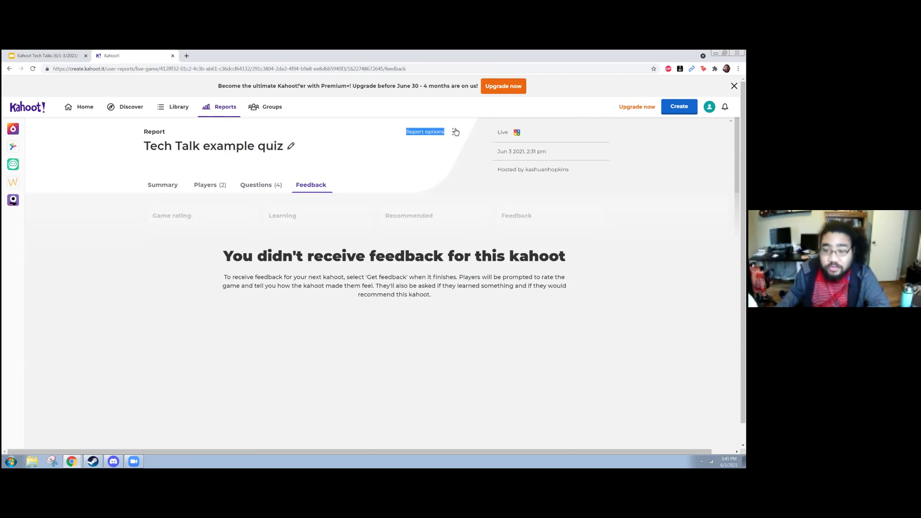
left_click(452, 132)
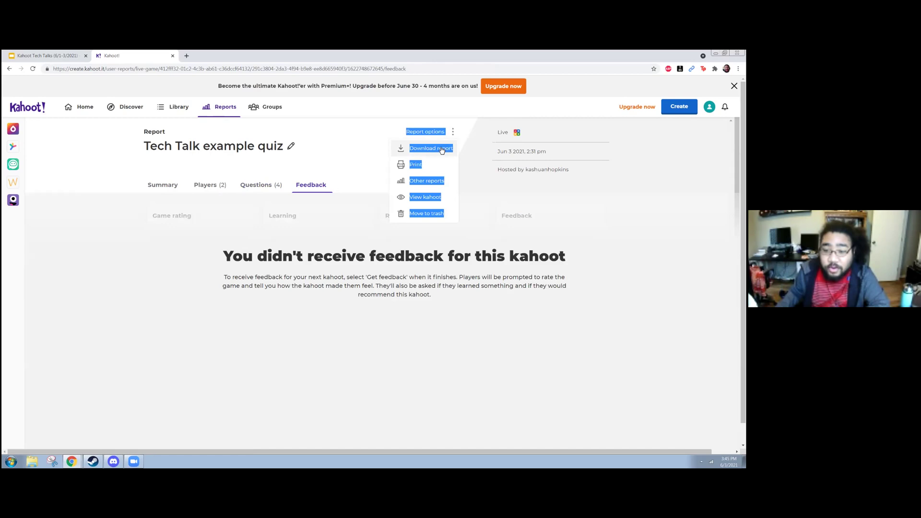
left_click(473, 159)
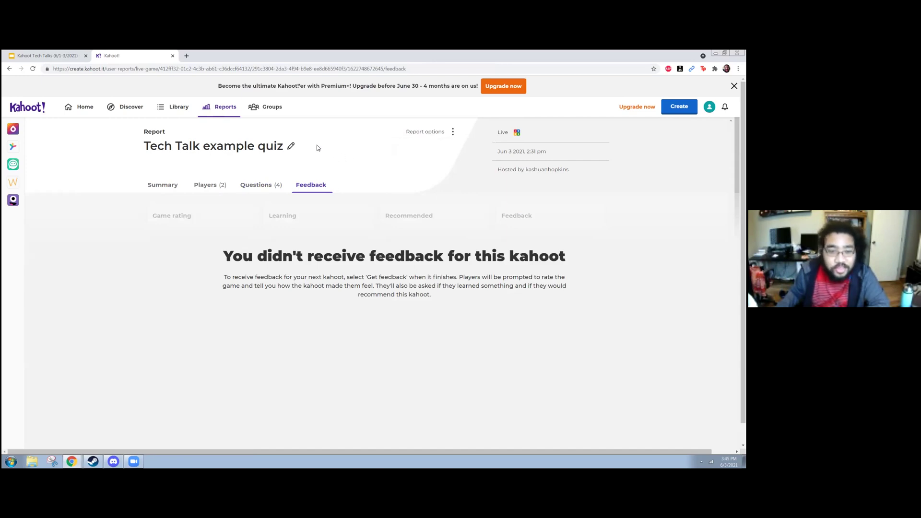
View the Groups page and return to the Kahoot! home page
left_click(271, 112)
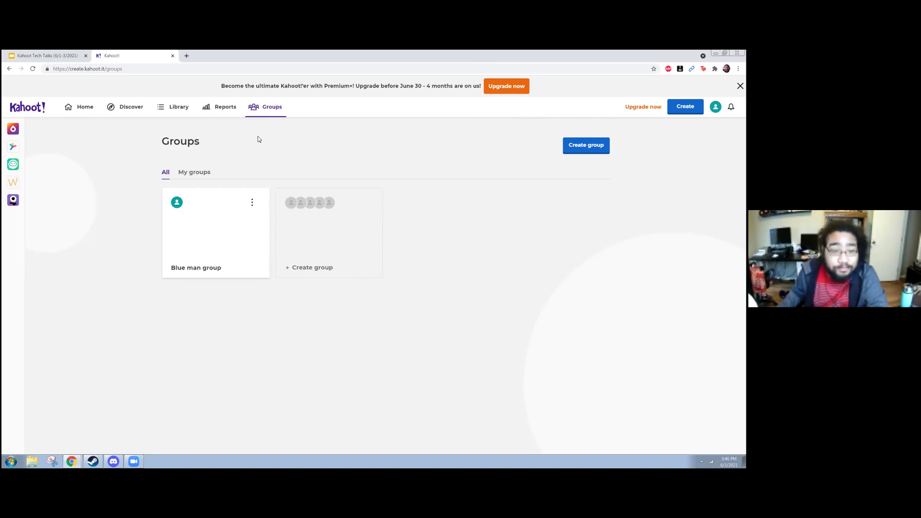
left_click(88, 114)
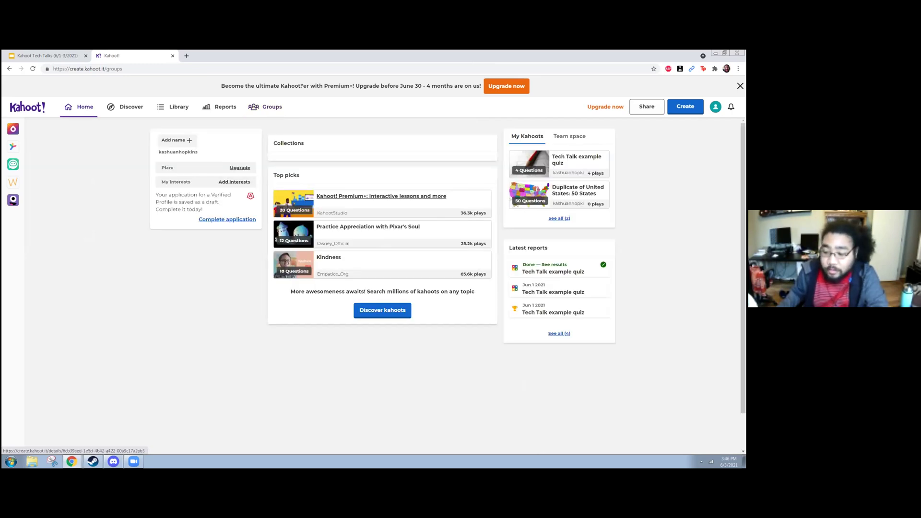
left_click(701, 462)
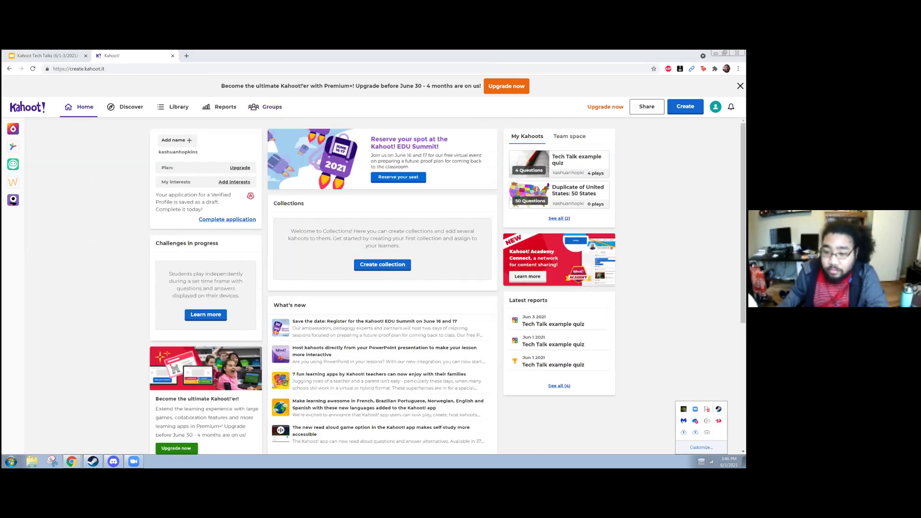
left_click(123, 194)
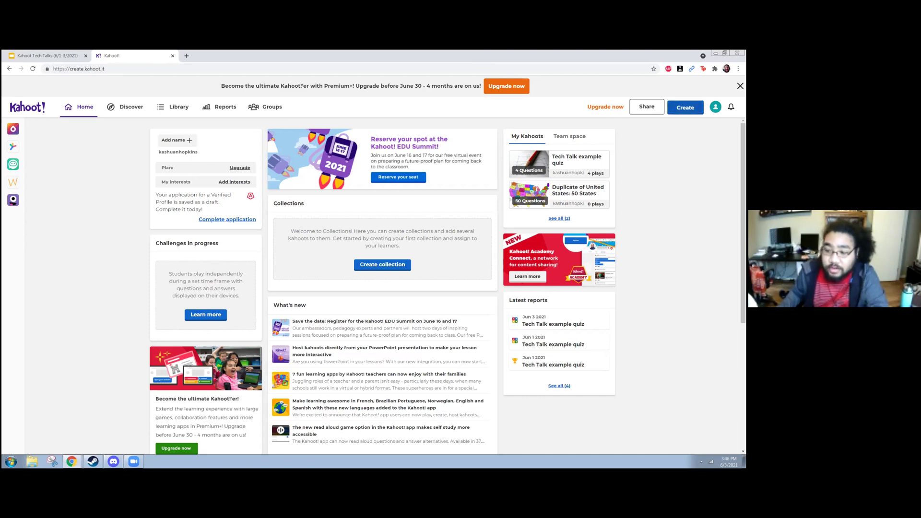
Start creating a kahoot, look through the available templates, and choose the blank New kahoot
left_click(685, 107)
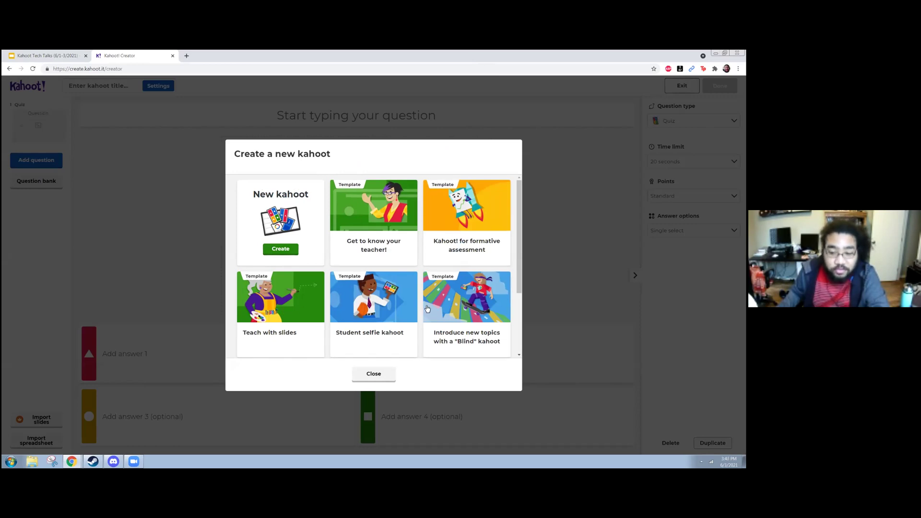
scroll(428, 308, "down", 2)
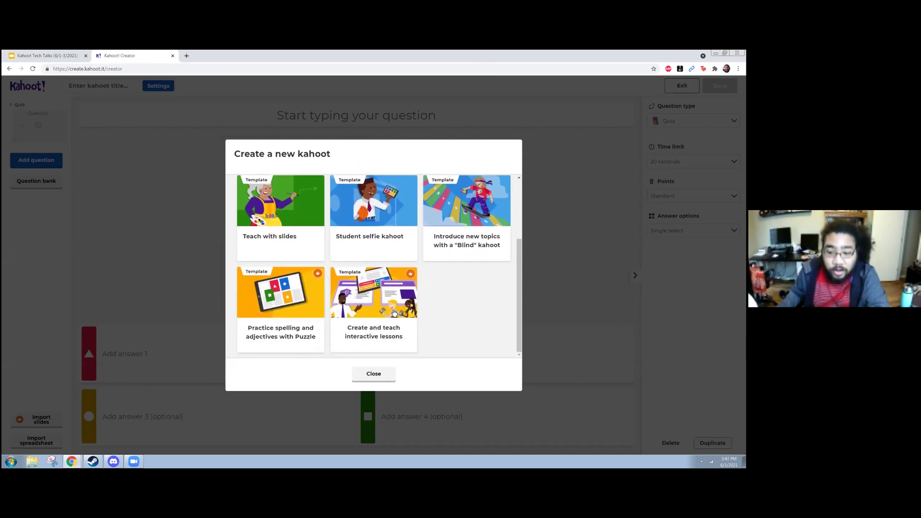
scroll(398, 311, "up", 2)
scroll(395, 313, "up", 1)
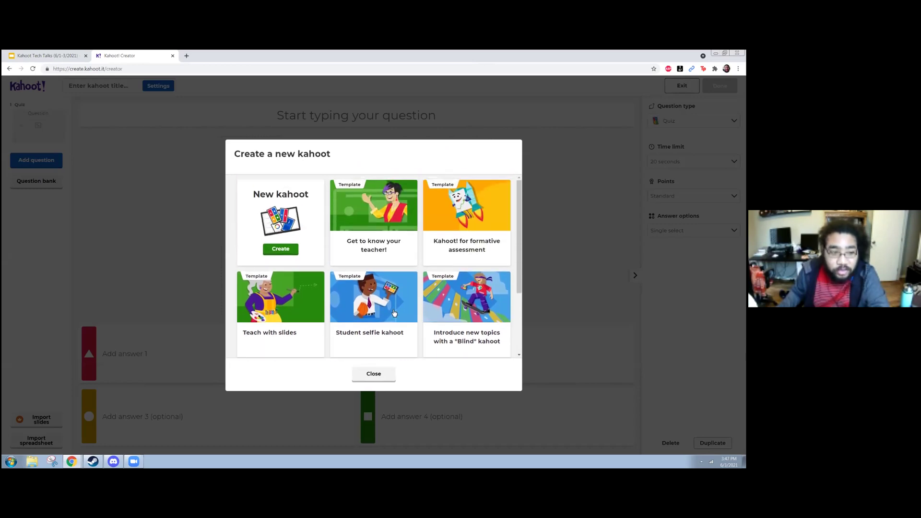
scroll(405, 209, "down", 1)
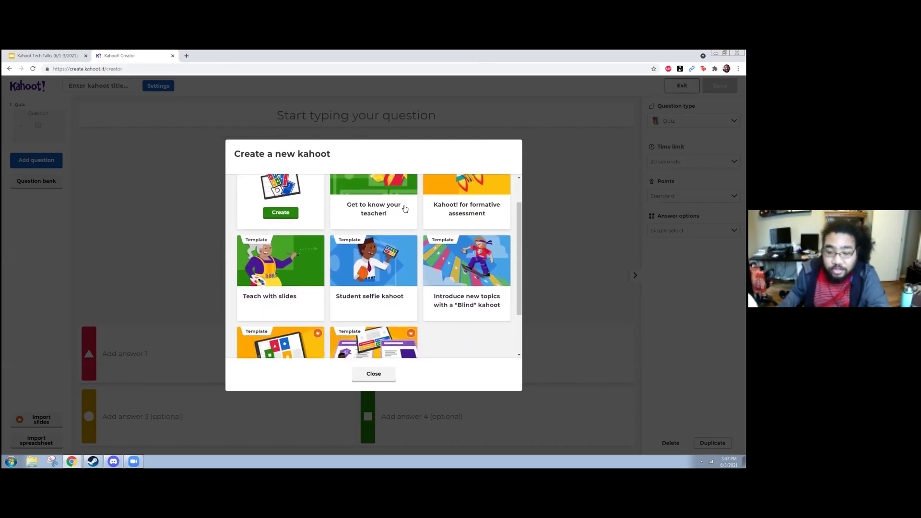
scroll(405, 208, "down", 1)
scroll(399, 214, "up", 2)
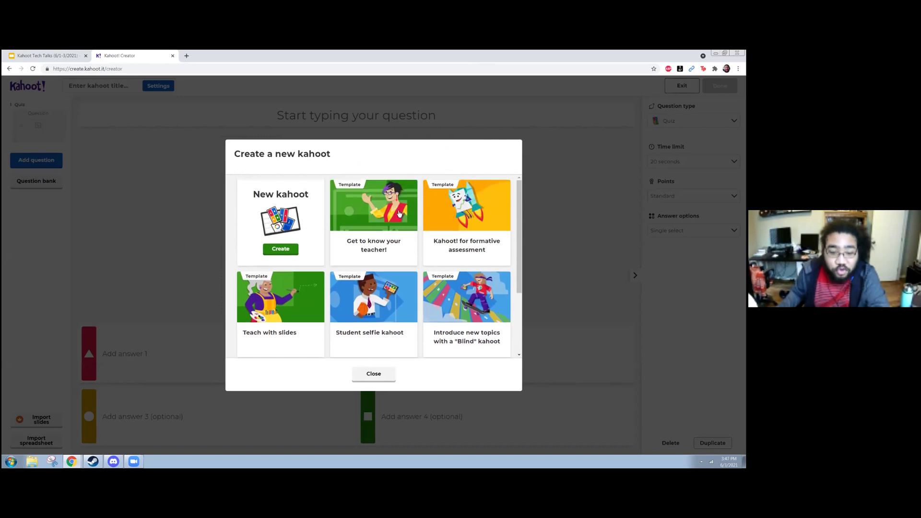
left_click(291, 251)
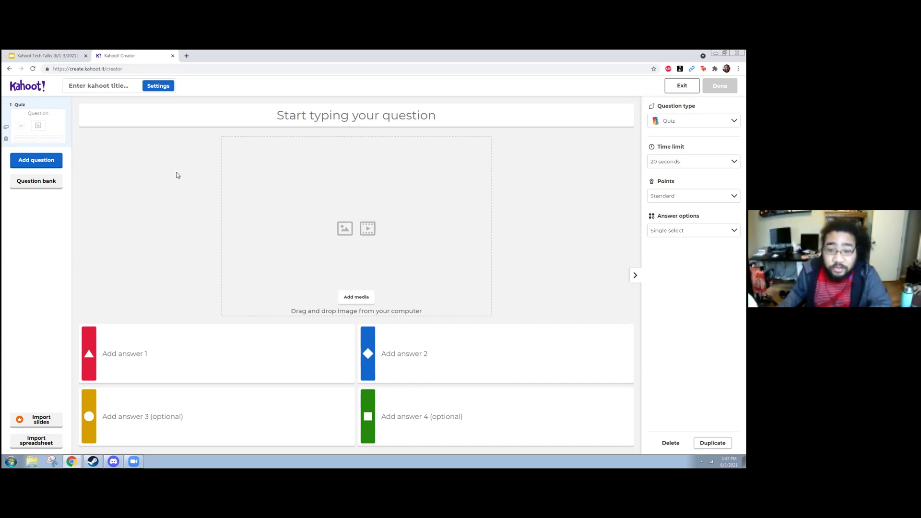
Enter "What is 2+2?" as the first question and view the equation editor, cancelling it without inserting anything
left_click(344, 117)
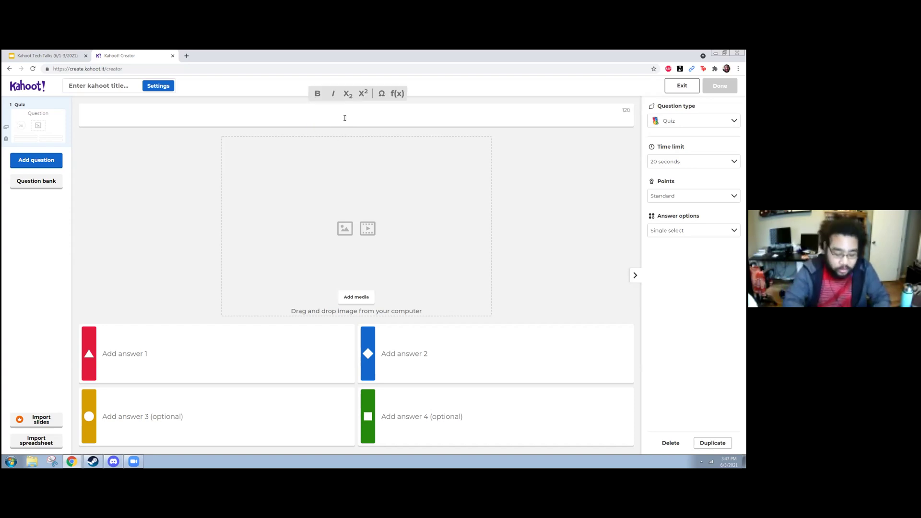
type("Wha")
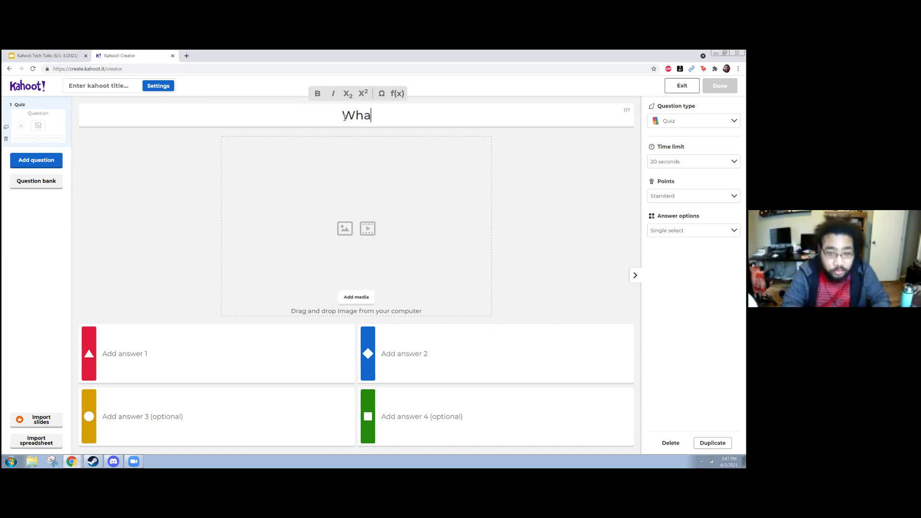
type("t is 2+2?")
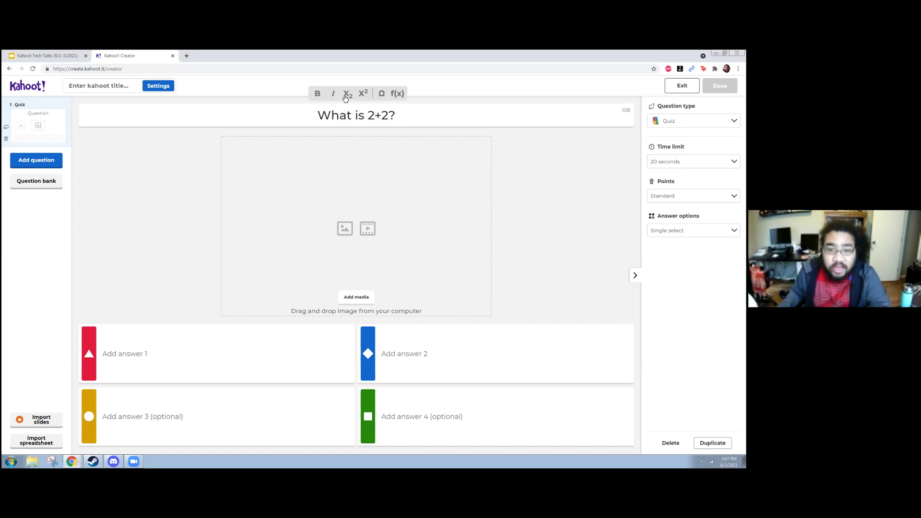
left_click(398, 94)
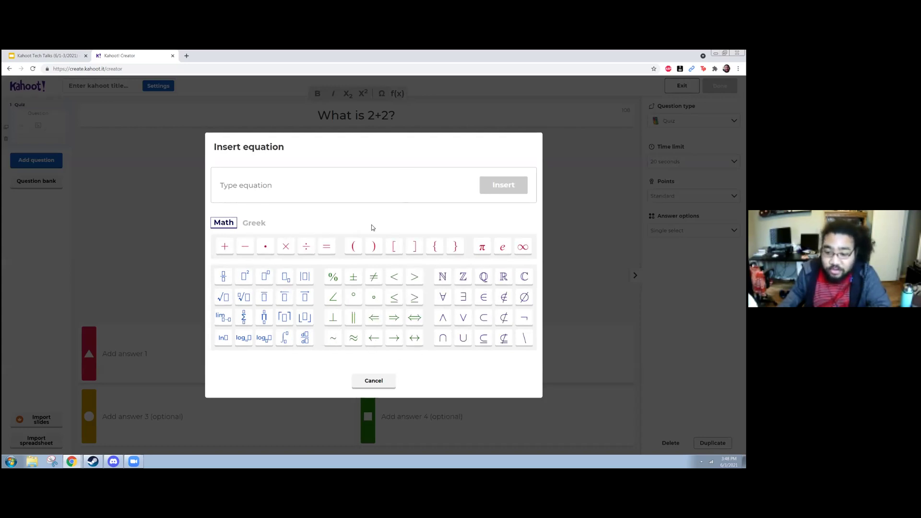
left_click(372, 381)
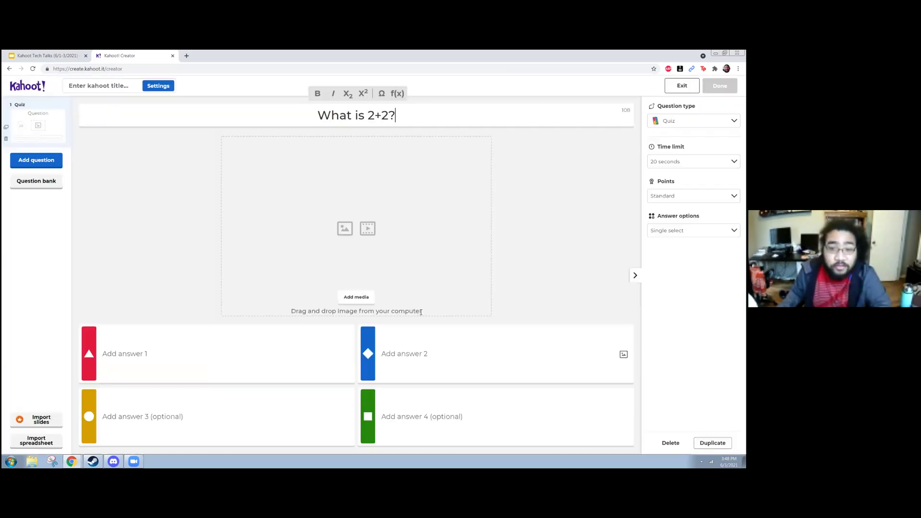
left_click(556, 175)
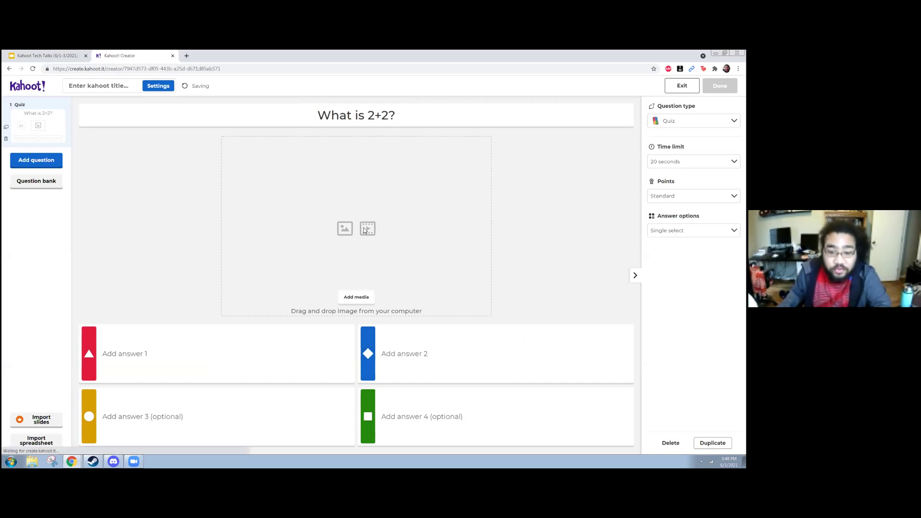
Add the space shuttle launch picture from the image library to the question and remove it again
left_click(356, 298)
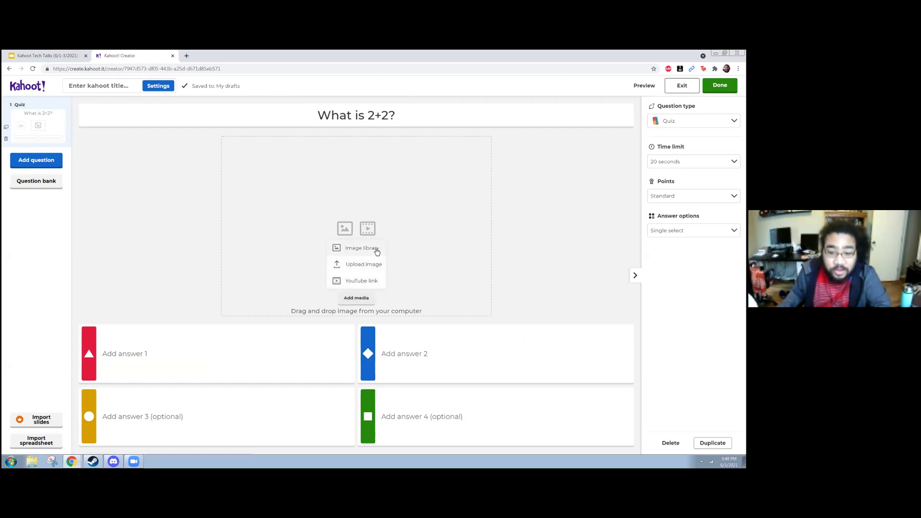
left_click(367, 253)
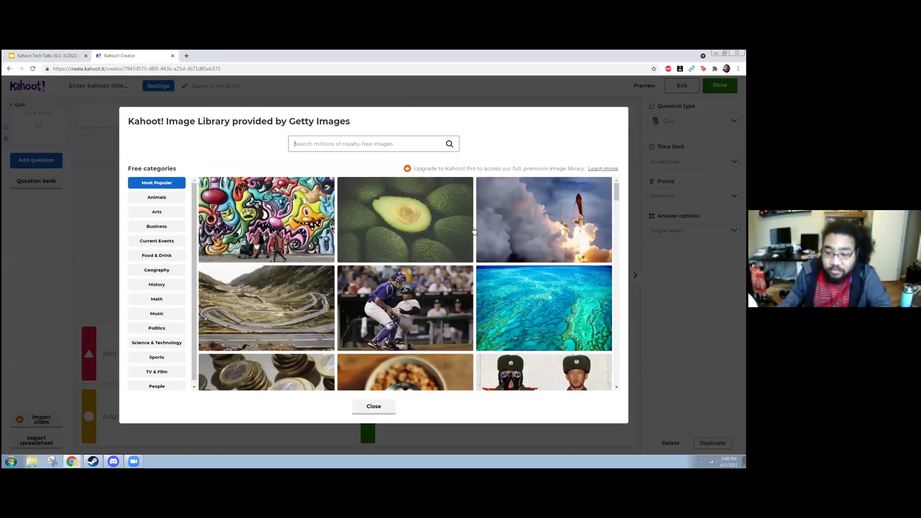
left_click(555, 234)
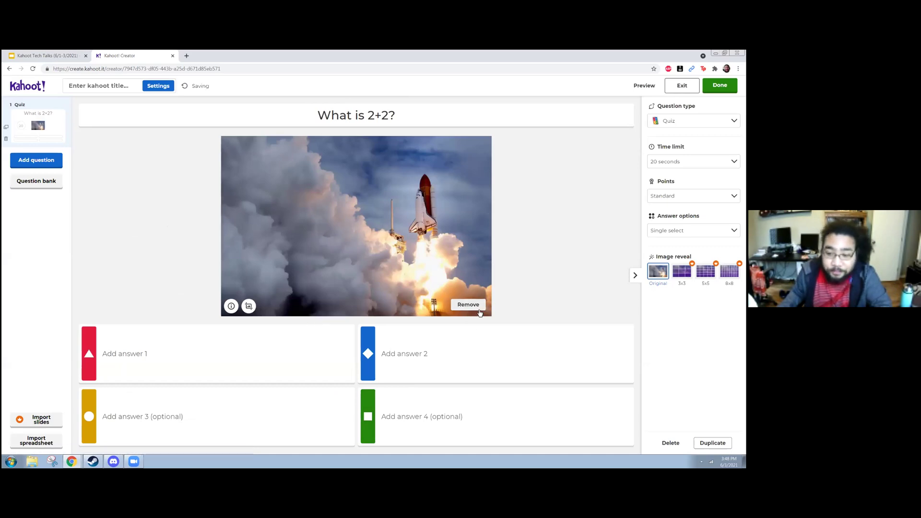
left_click(469, 304)
View the dialog for adding a YouTube video to the question and cancel it
left_click(356, 298)
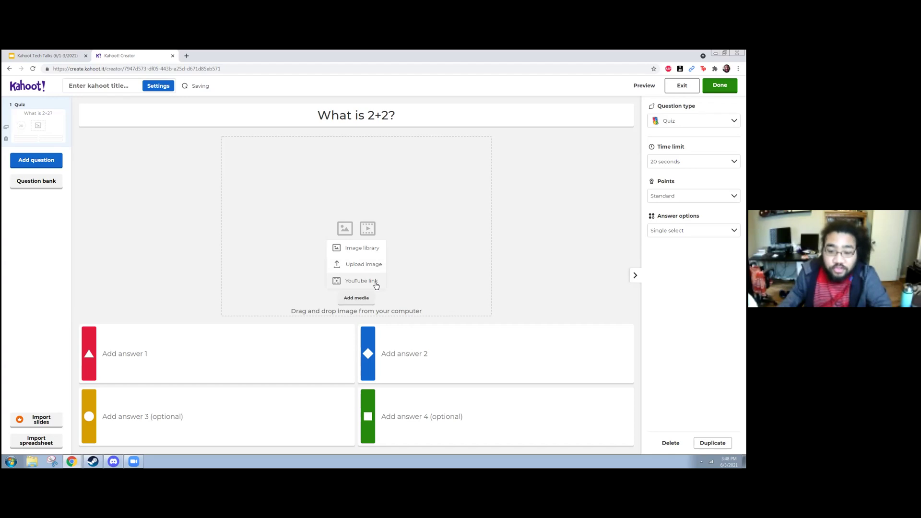
left_click(376, 286)
left_click(362, 366)
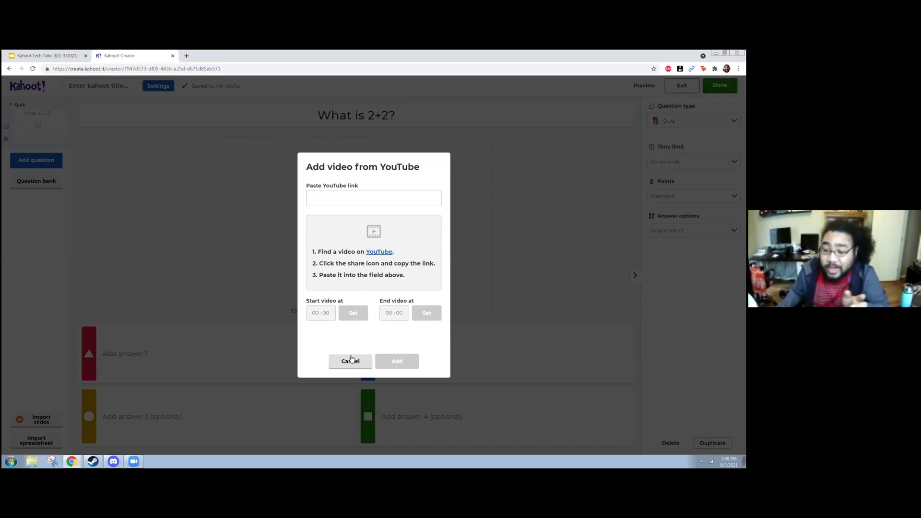
left_click(352, 360)
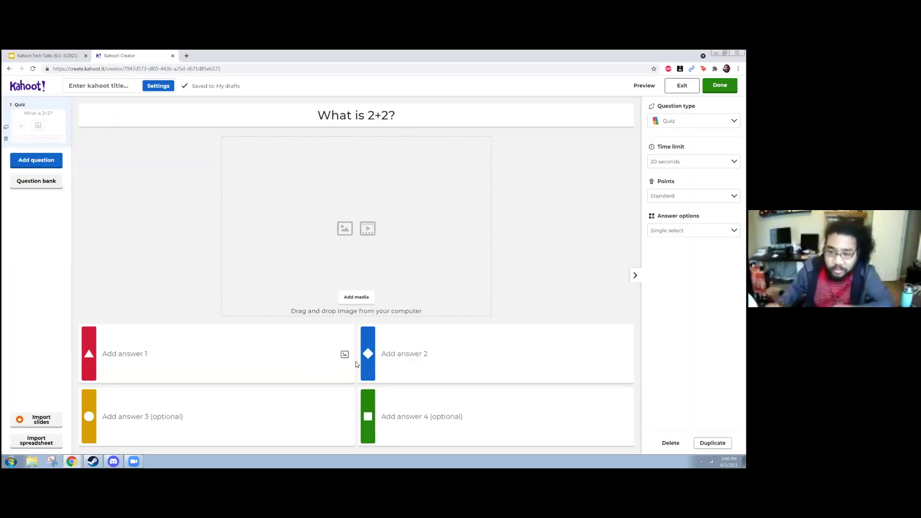
Add the space shuttle launch picture from the most popular library images to the "What is 2+2?" question
left_click(356, 297)
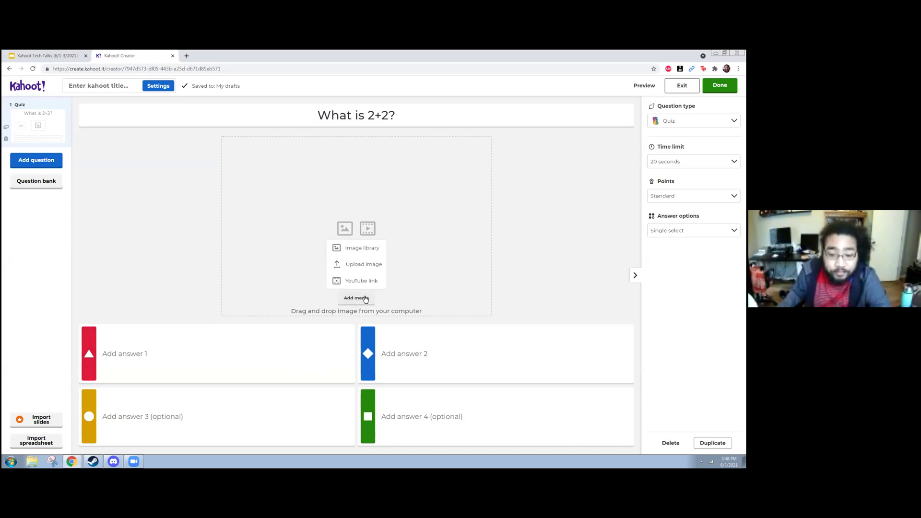
left_click(364, 246)
left_click(541, 225)
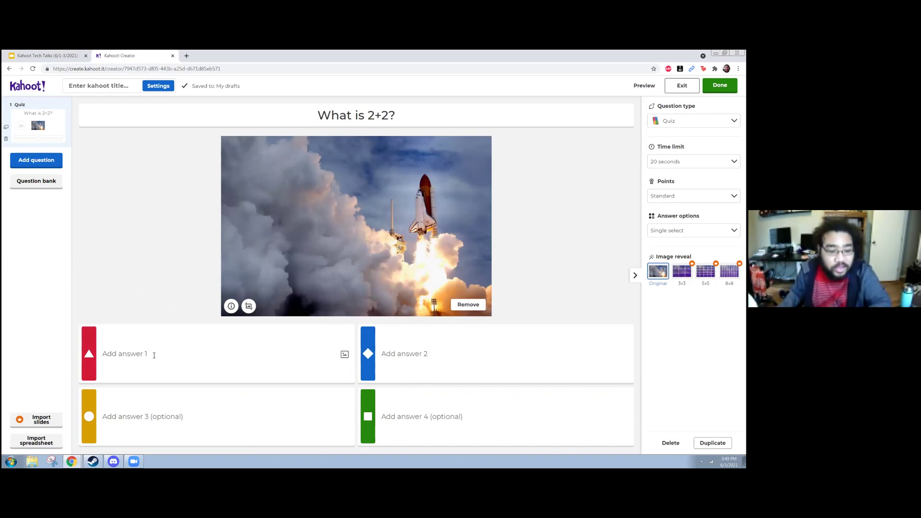
Fill in the four answers as 1, 2, 3 and 4, and mark answer 4 as the correct one
left_click(141, 357)
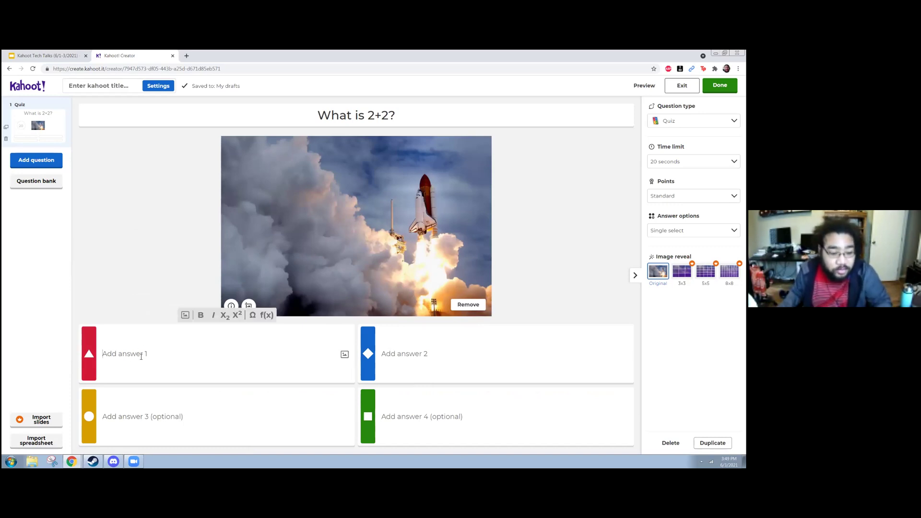
type("1")
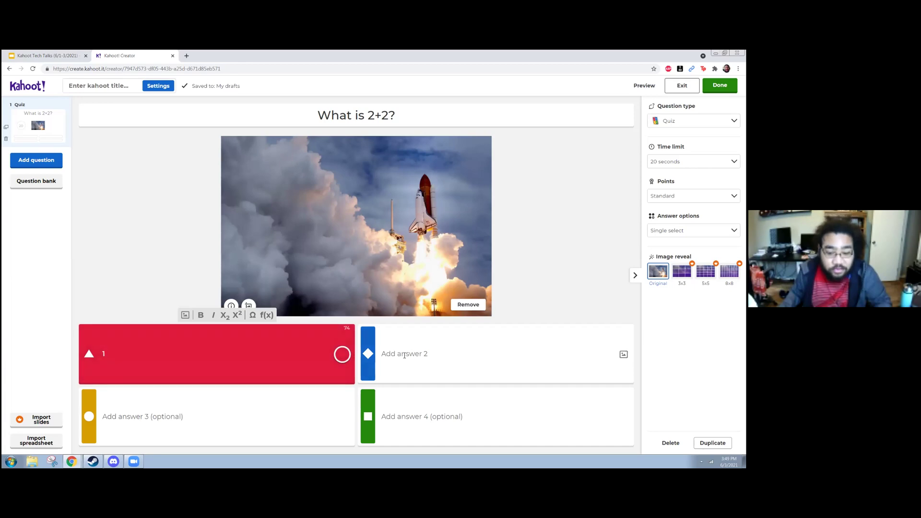
key("Tab")
type("2")
left_click(174, 417)
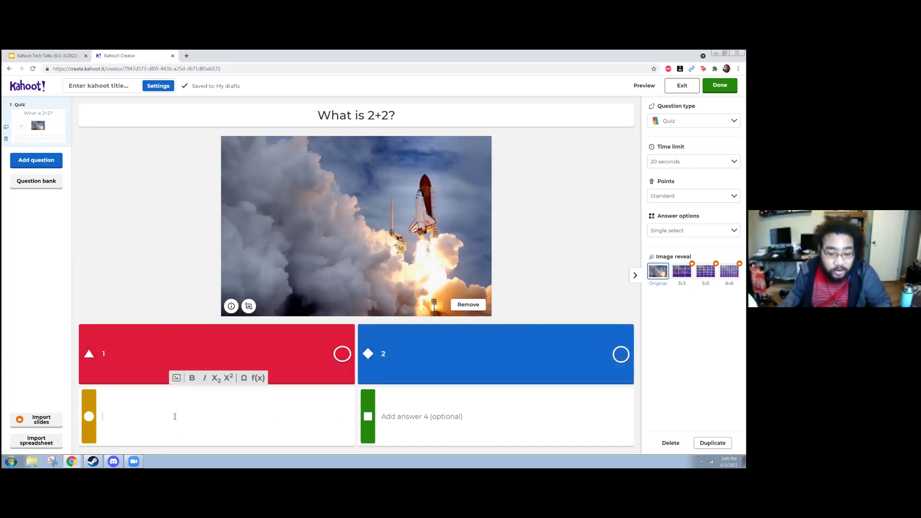
type("3")
left_click(422, 415)
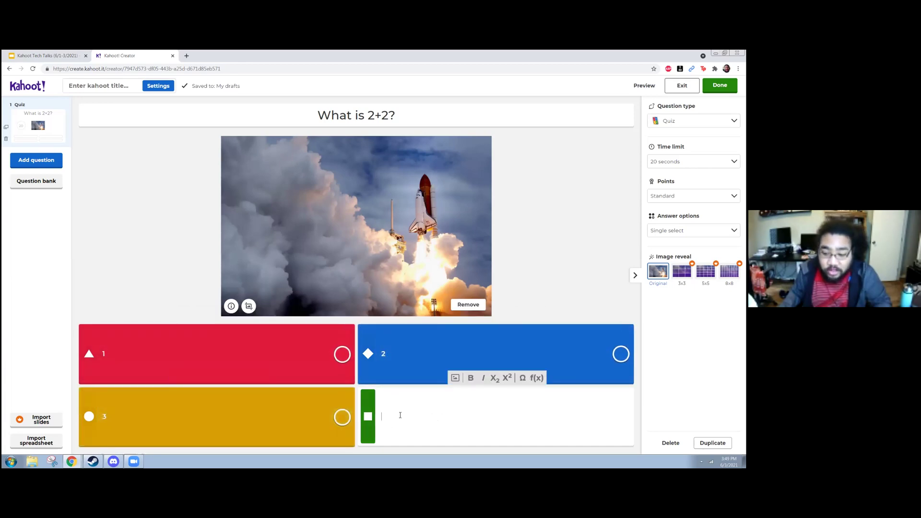
left_click(343, 417)
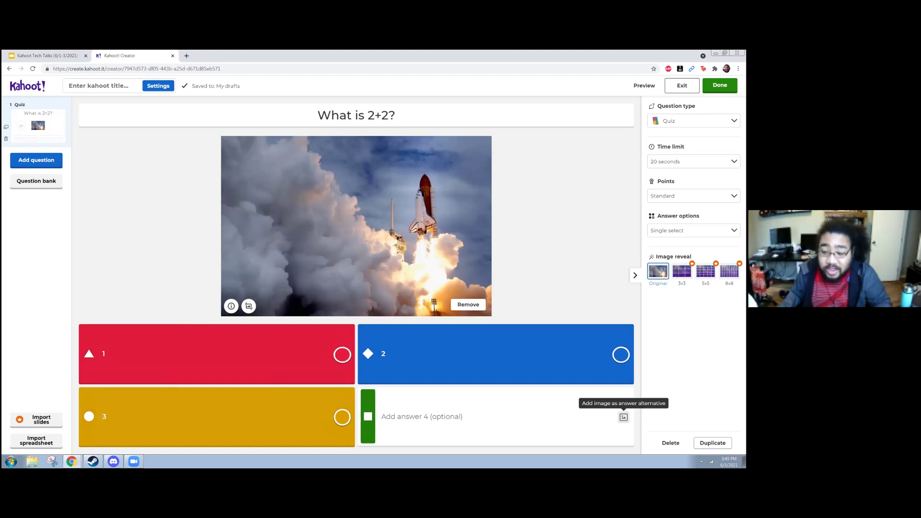
left_click(448, 420)
type("4")
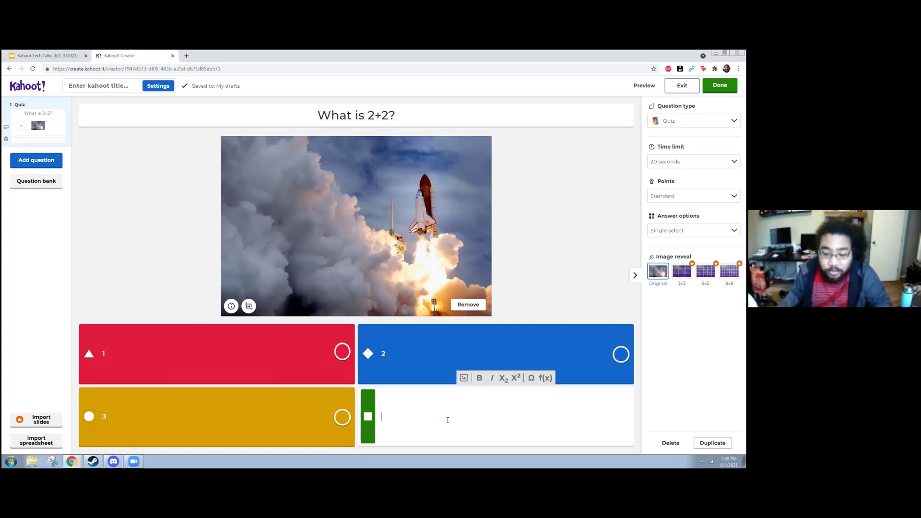
left_click(544, 286)
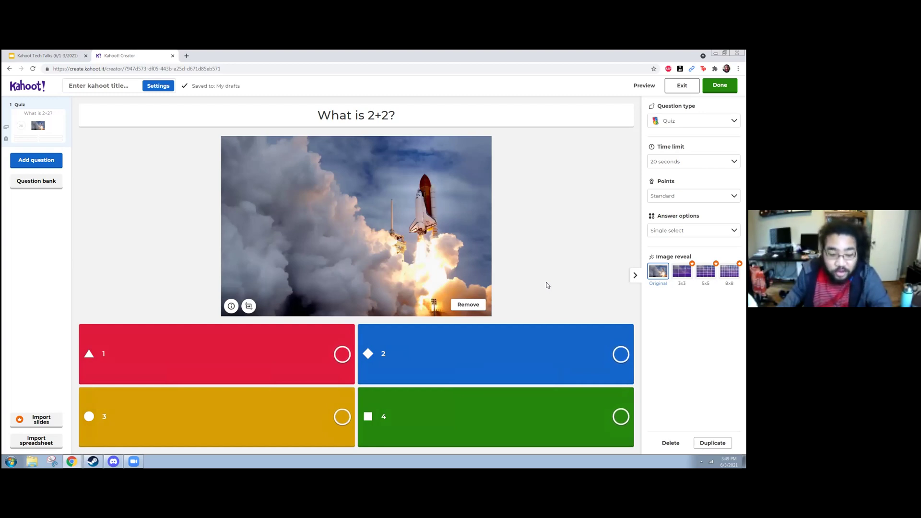
left_click(621, 417)
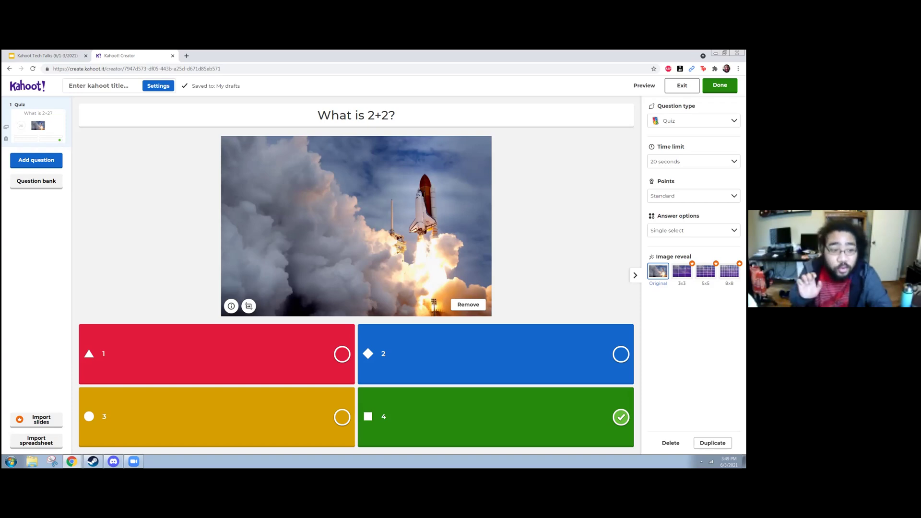
Add a second question of the True or false type to the kahoot
left_click(50, 163)
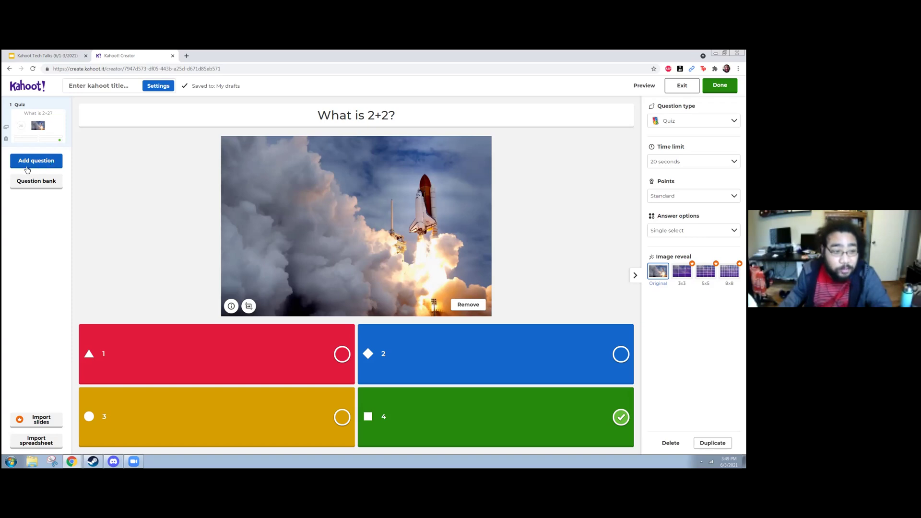
left_click(34, 165)
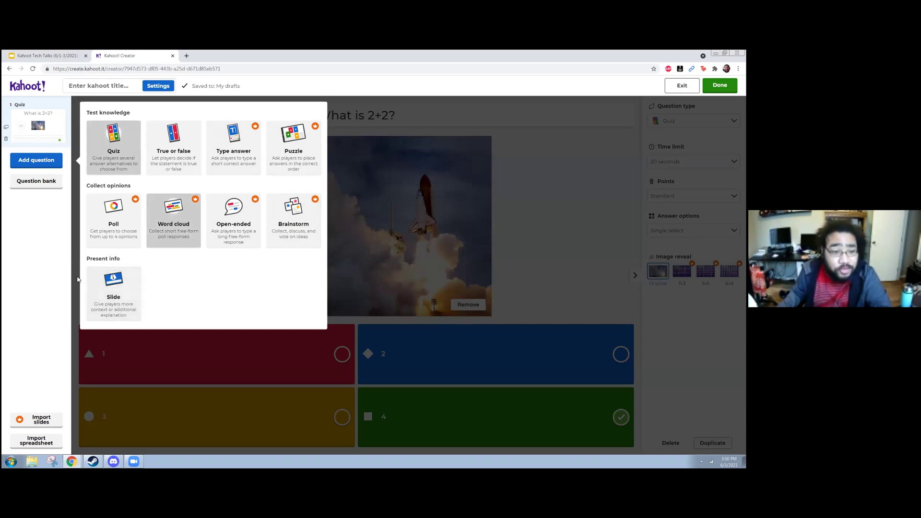
left_click(174, 137)
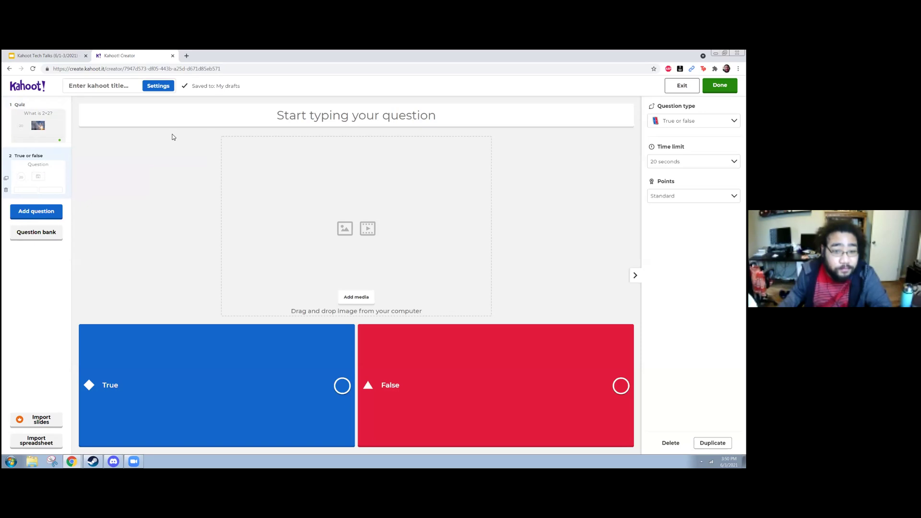
Enter "Strawberry ice cream is typically pink" as the true-or-false question and mark True as the correct answer
left_click(362, 118)
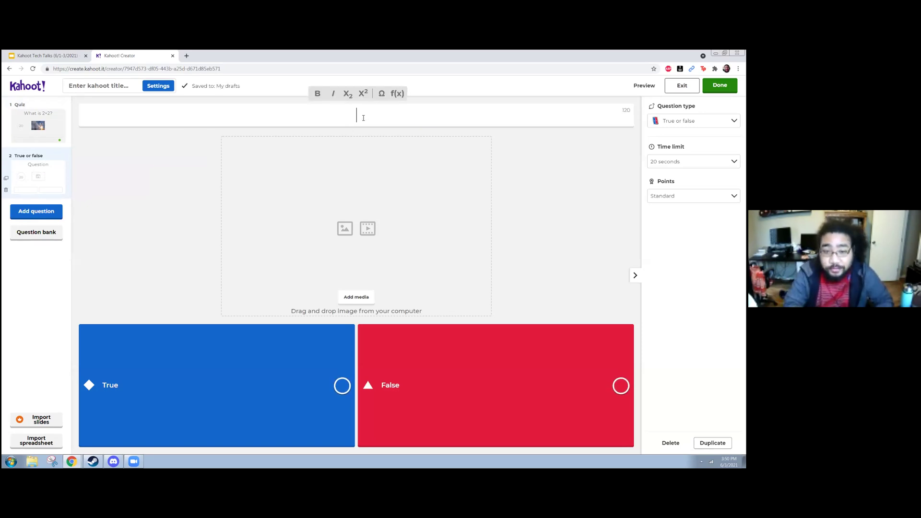
type("Star")
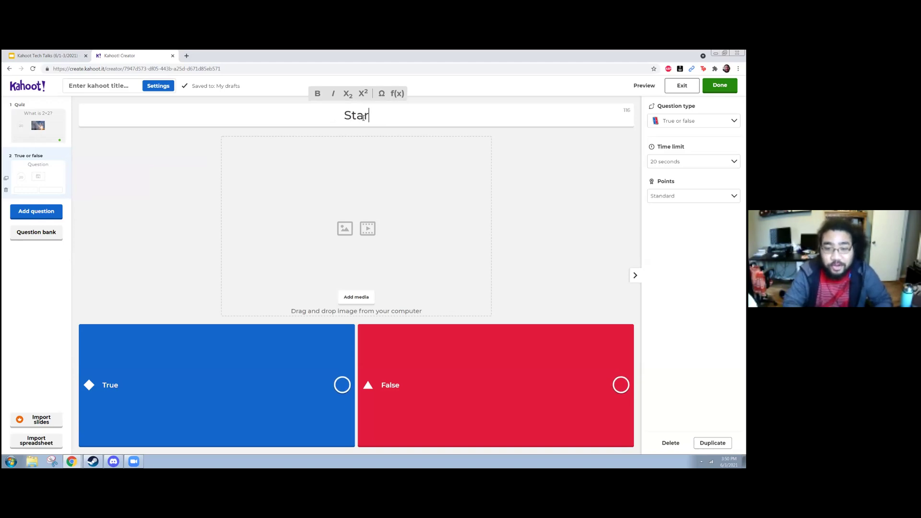
key("BackSpace")
key("BackSpace")
type("rawber")
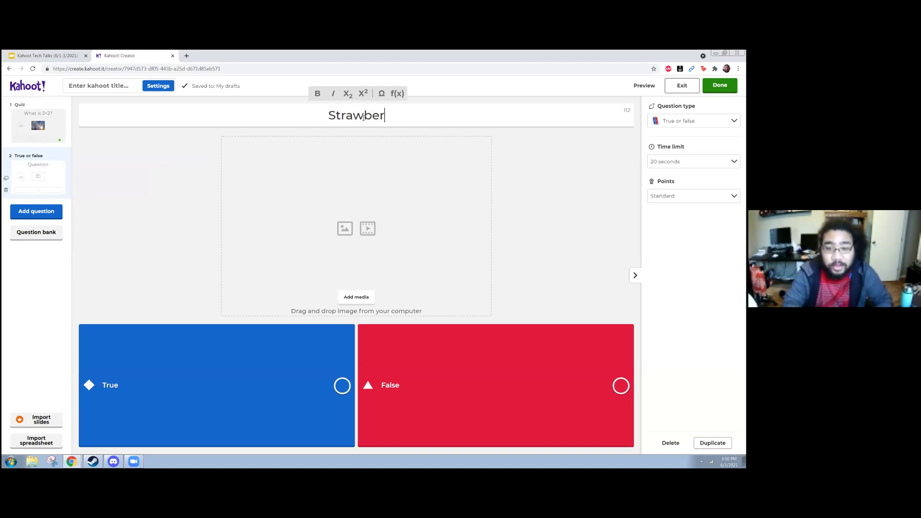
type("ry ice cream is")
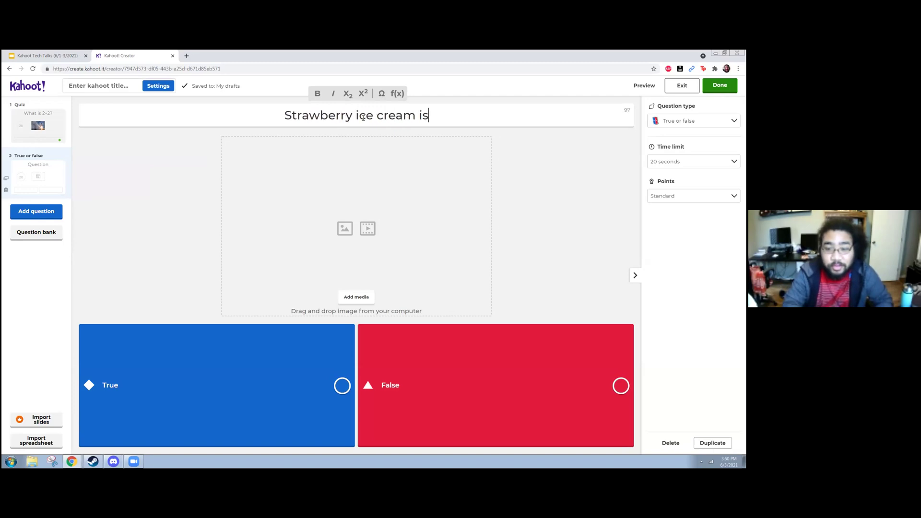
type(" typically pink")
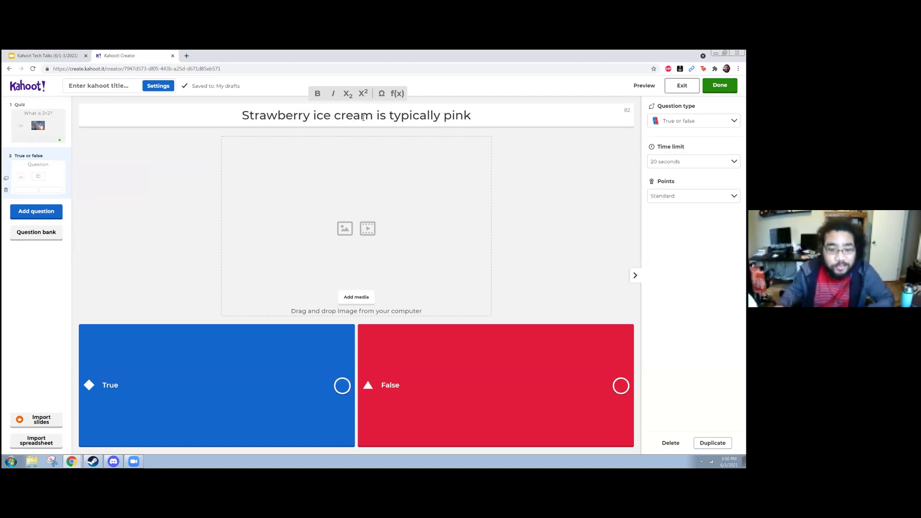
left_click(342, 386)
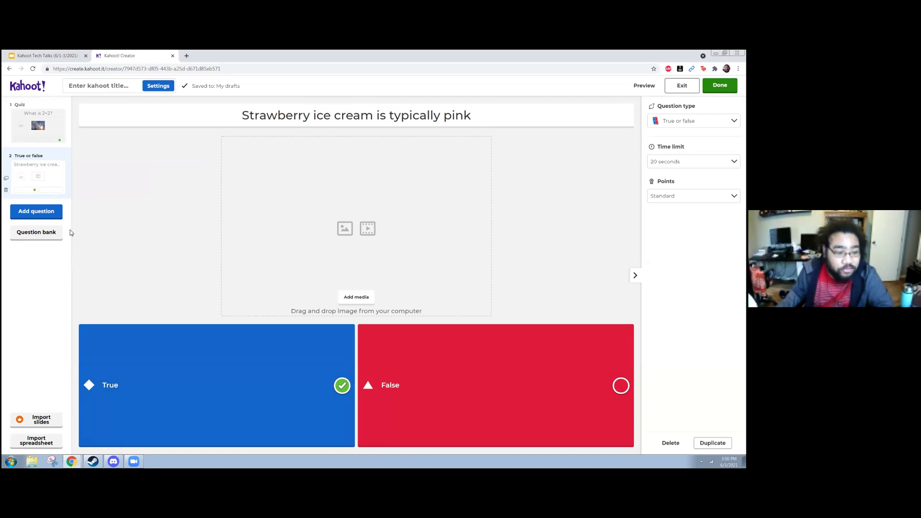
Search the question bank for "what is the pythagorean theorem" and add the first matching quiz question to the kahoot
left_click(33, 235)
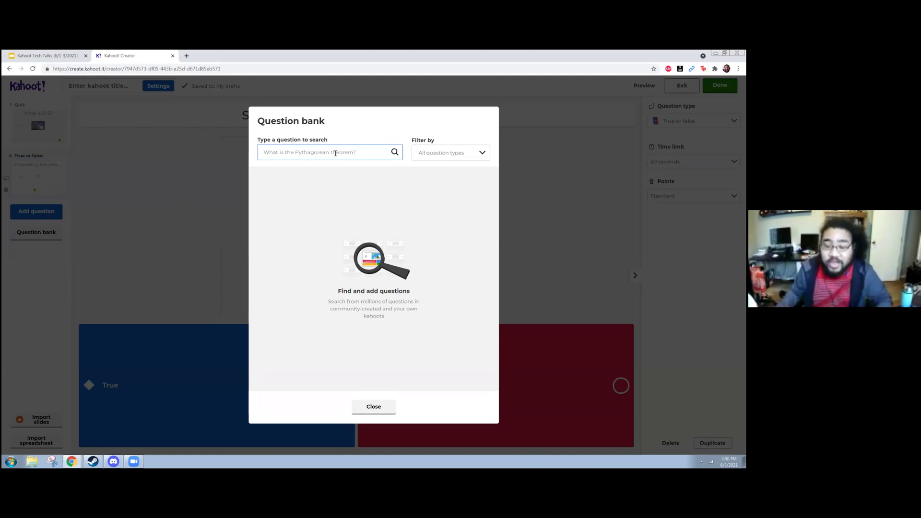
type("what is the pythagorean theorem")
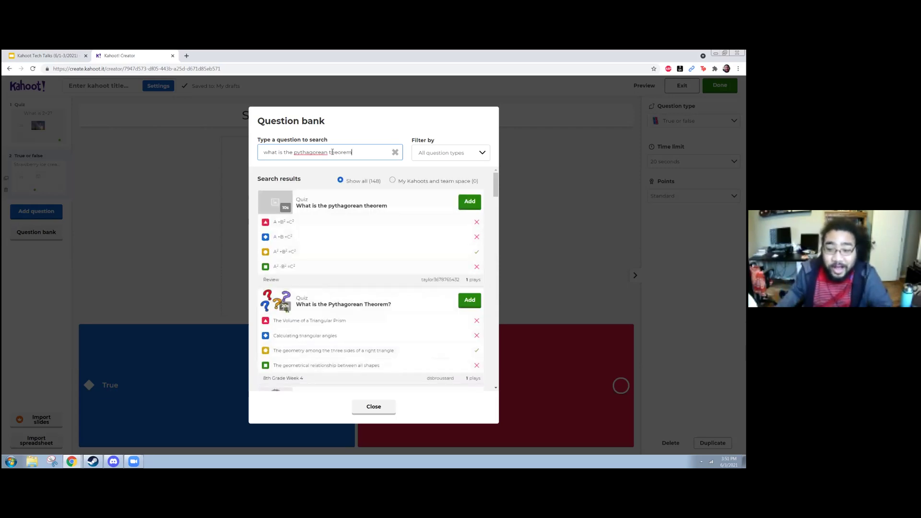
left_click(477, 204)
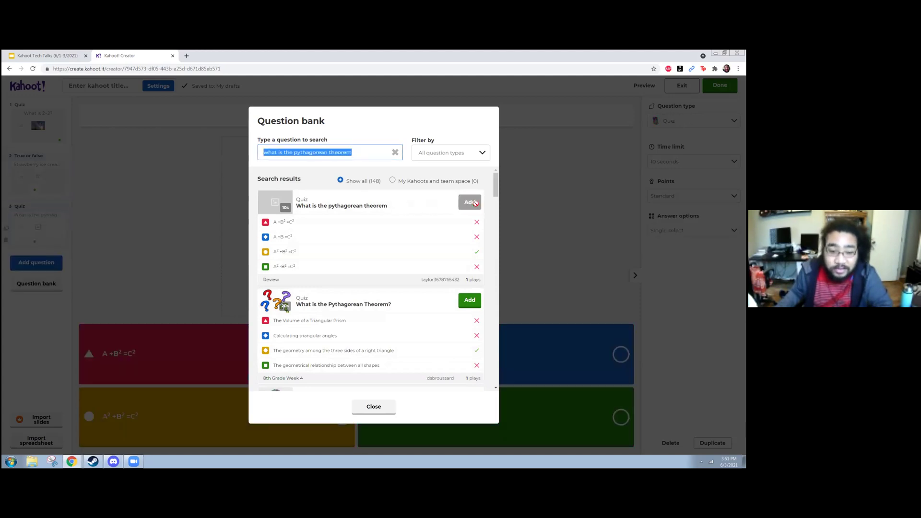
left_click(374, 407)
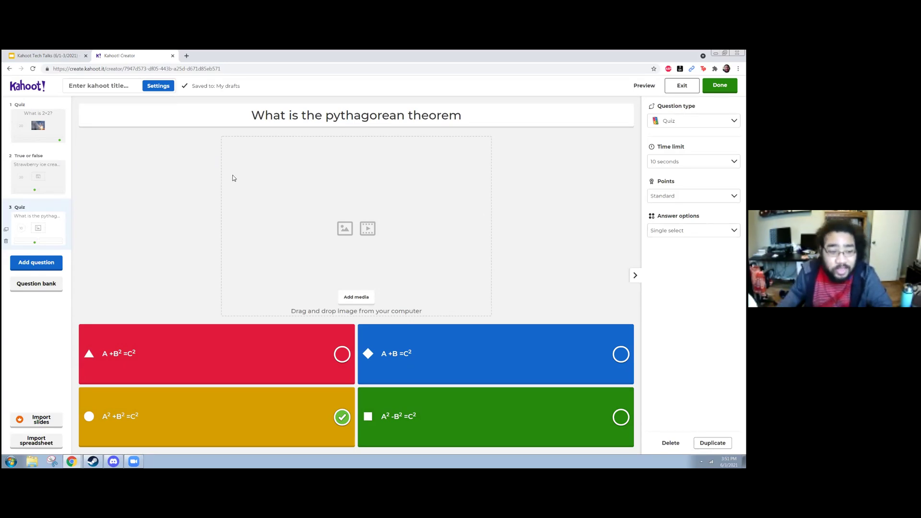
Look through the kahoot's three questions, ending on the pythagorean theorem question
left_click(48, 176)
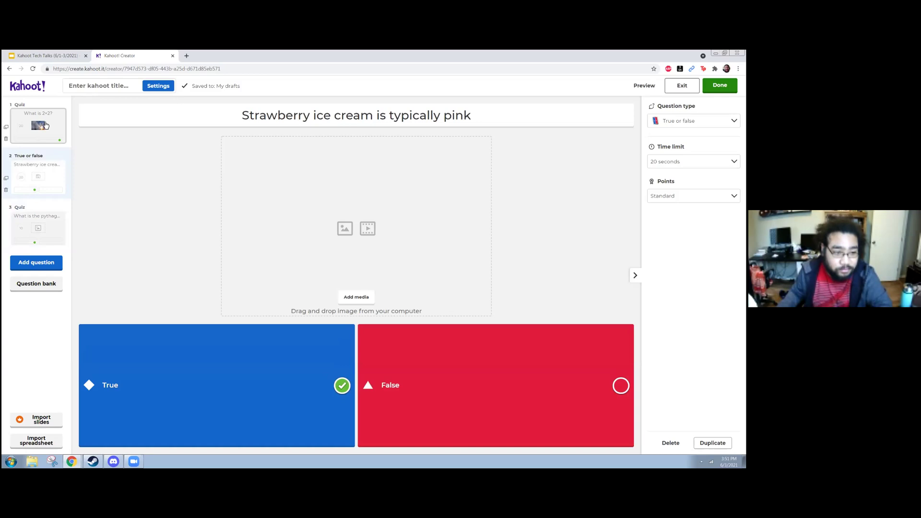
left_click(46, 125)
left_click(43, 178)
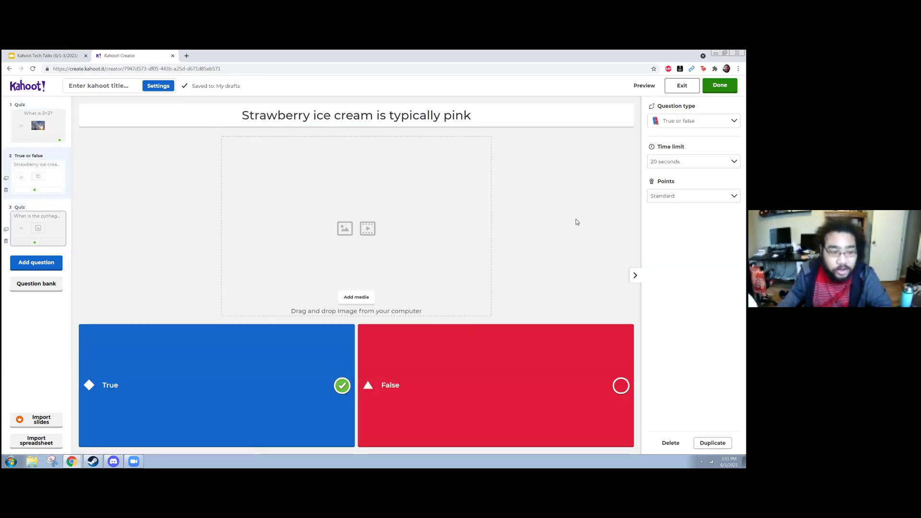
left_click(36, 226)
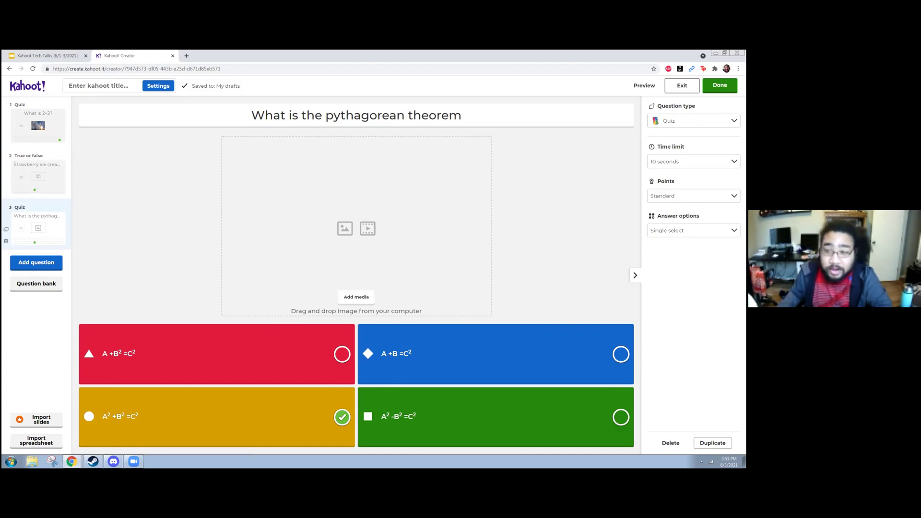
Examine the available question types and time limits for the pythagorean theorem question without changing them
left_click(694, 121)
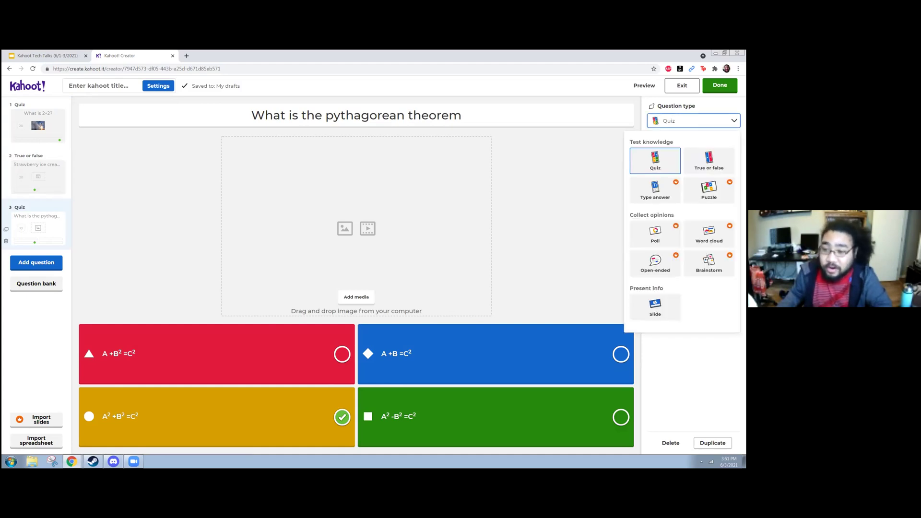
left_click(568, 193)
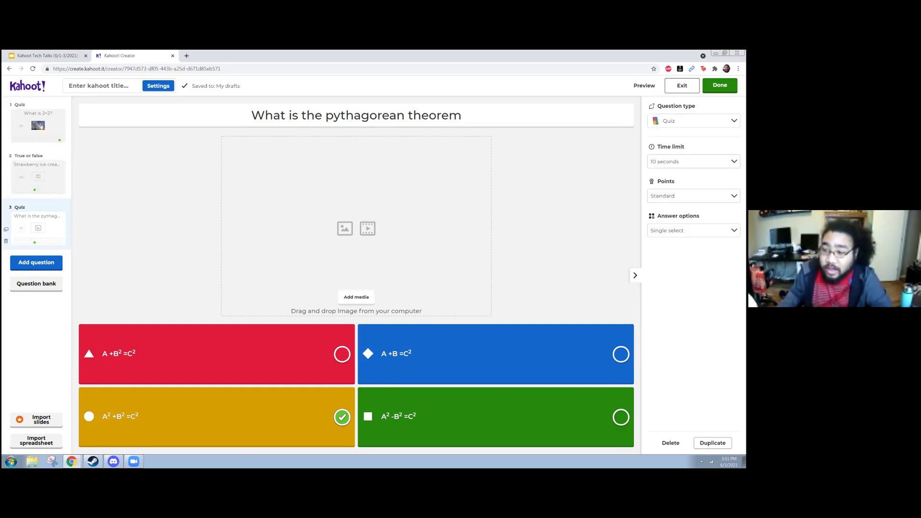
left_click(694, 121)
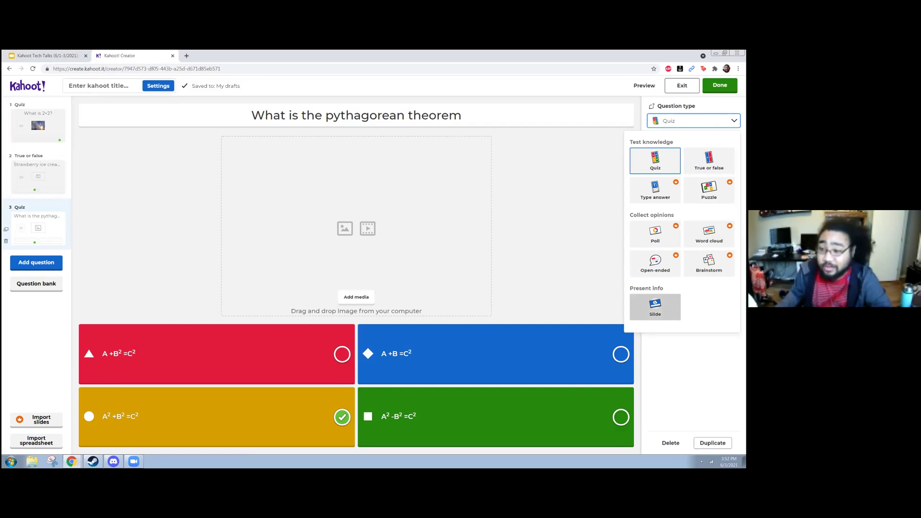
left_click(582, 269)
left_click(694, 161)
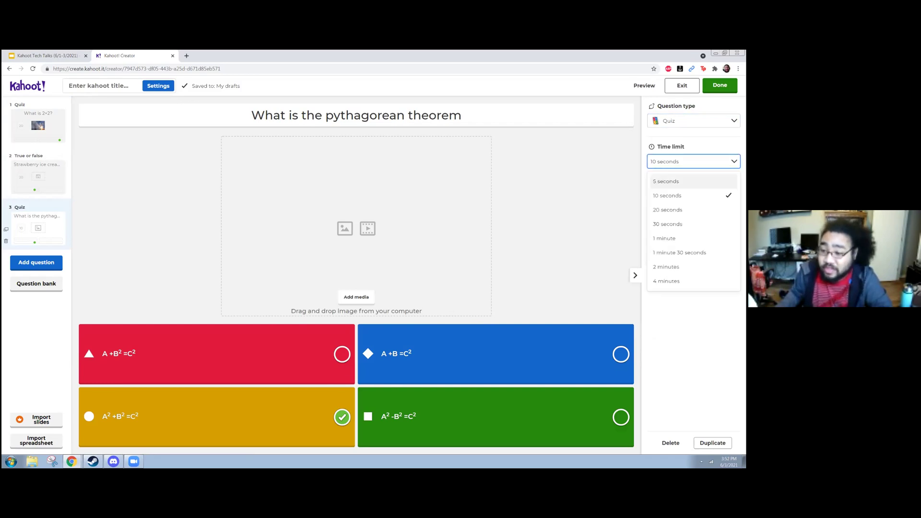
left_click(580, 210)
Set the pythagorean theorem question to No points and view its single-select and multi-select answer options
left_click(694, 196)
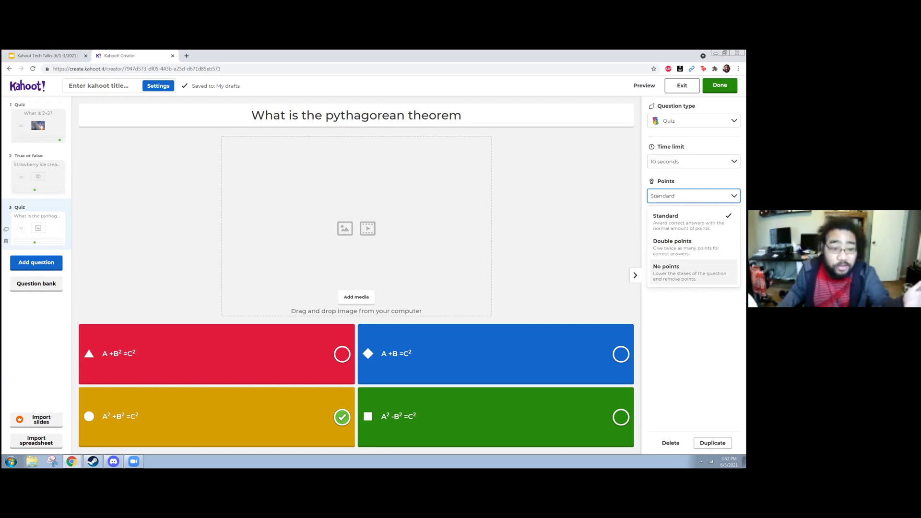
left_click(693, 272)
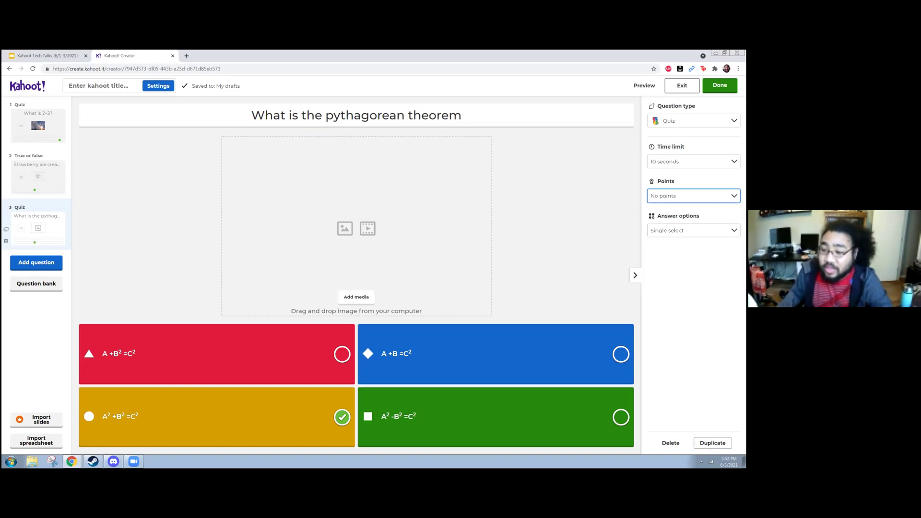
left_click(693, 230)
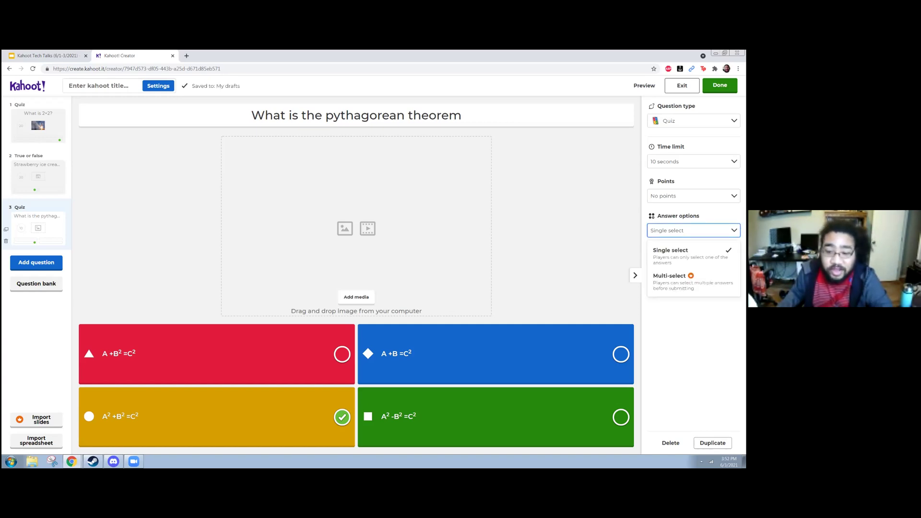
left_click(594, 230)
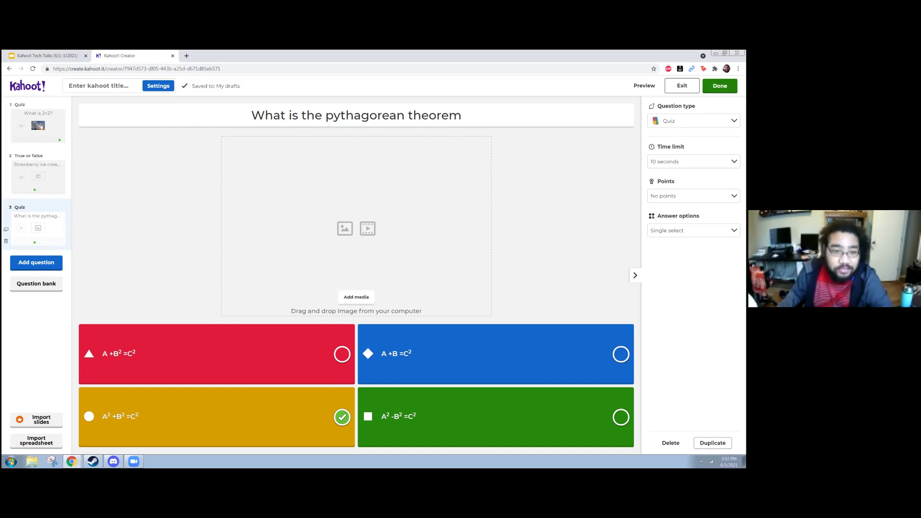
Complete the kahoot with the title "Tech talk example1234" and no description
left_click(720, 86)
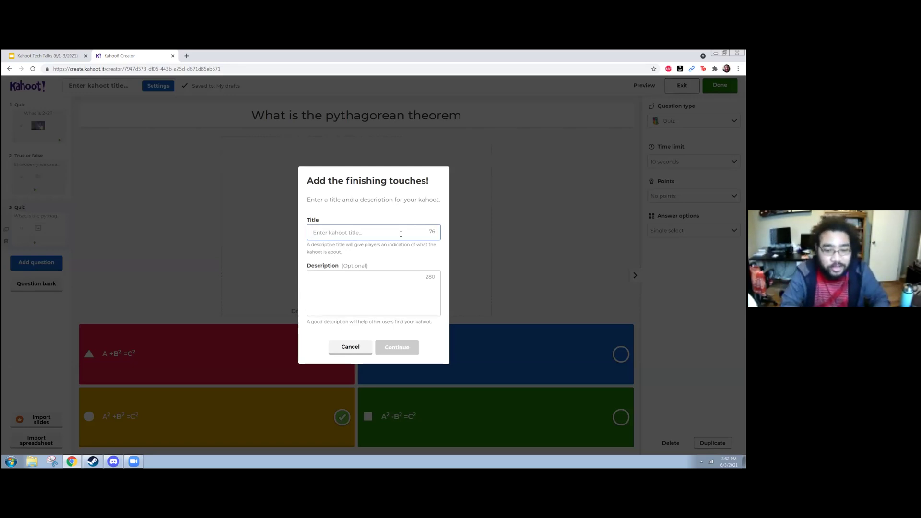
type("Tech ta")
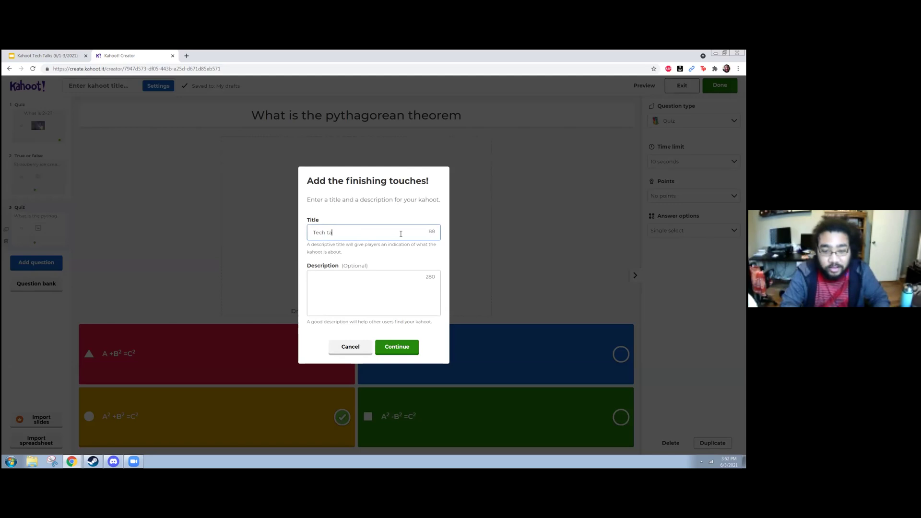
type("lk example1234")
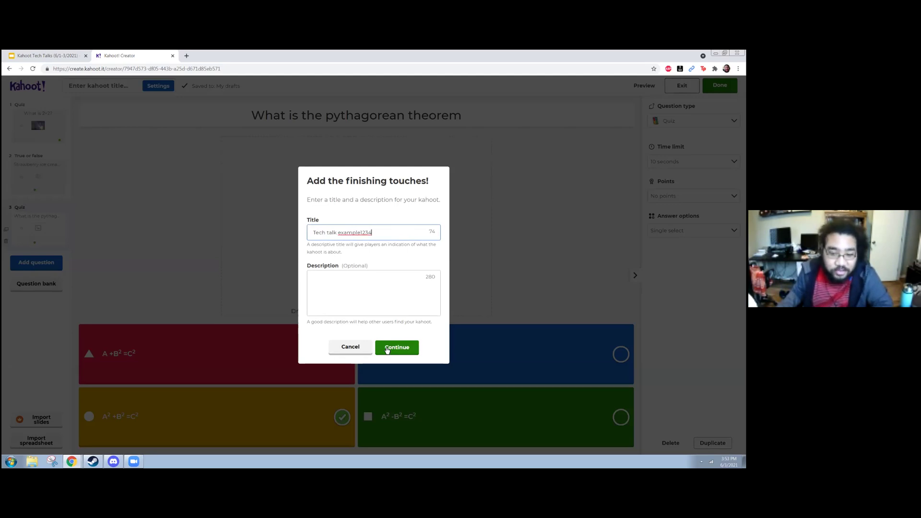
left_click(387, 347)
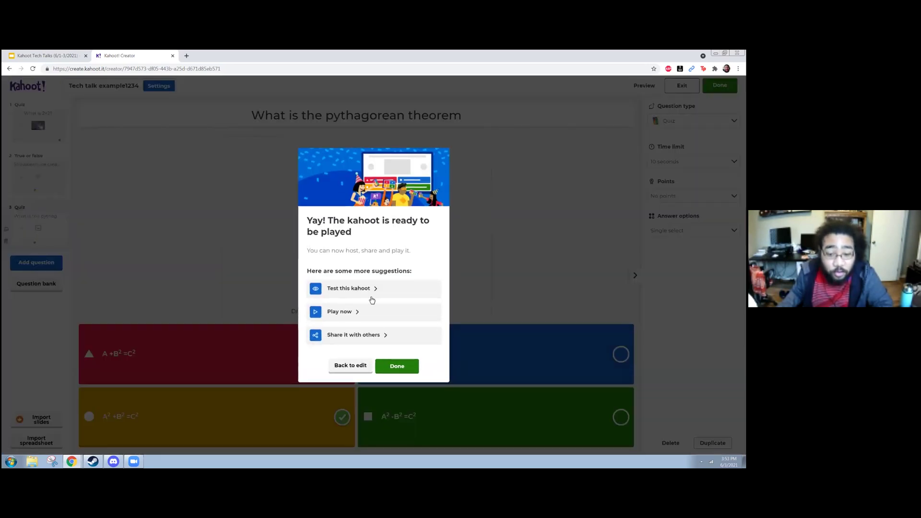
View the finished kahoot's test preview, play option and sharing dialog, closing the preview and the dialog
left_click(363, 289)
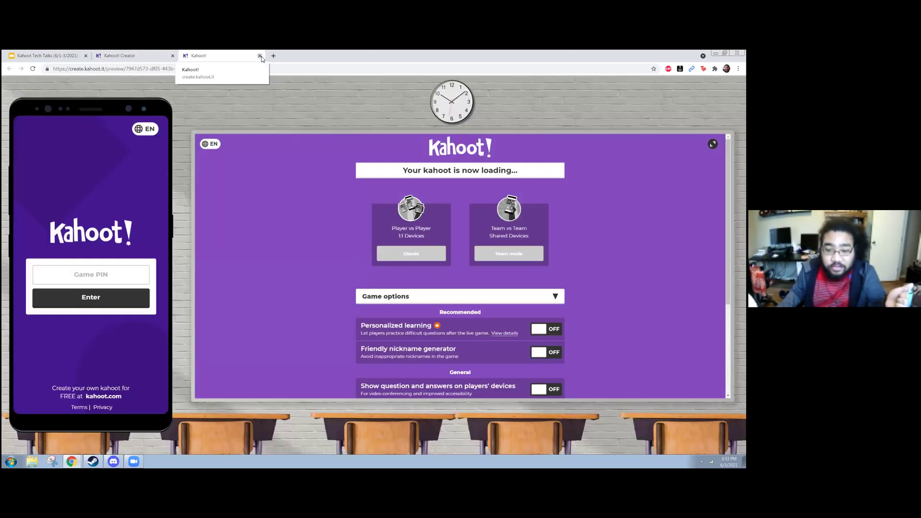
left_click(259, 56)
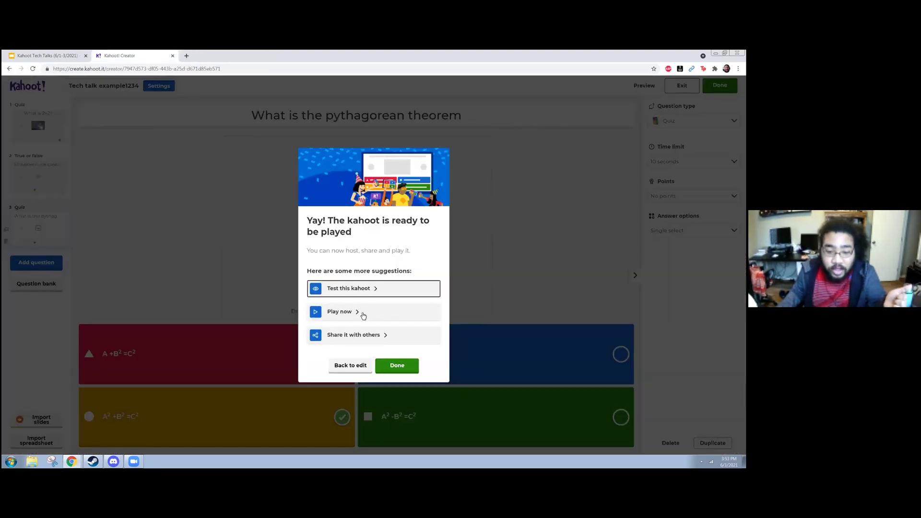
left_click(362, 313)
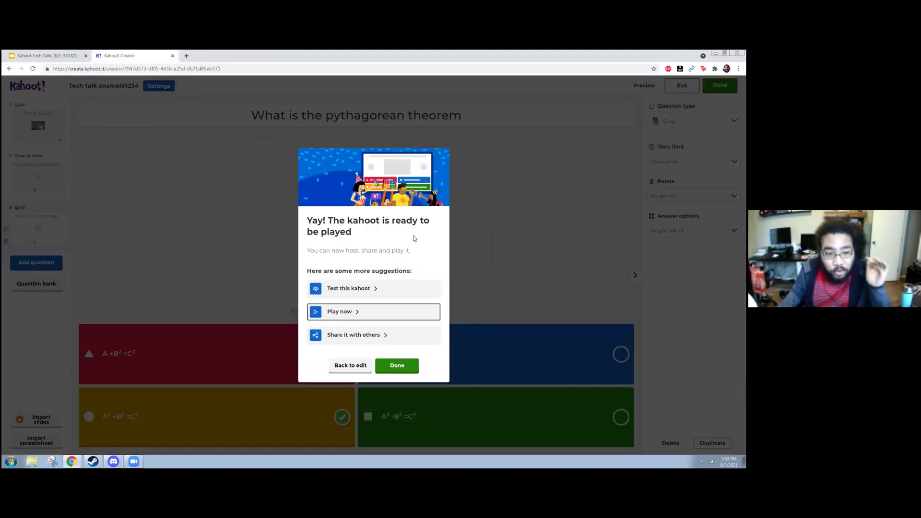
left_click(369, 335)
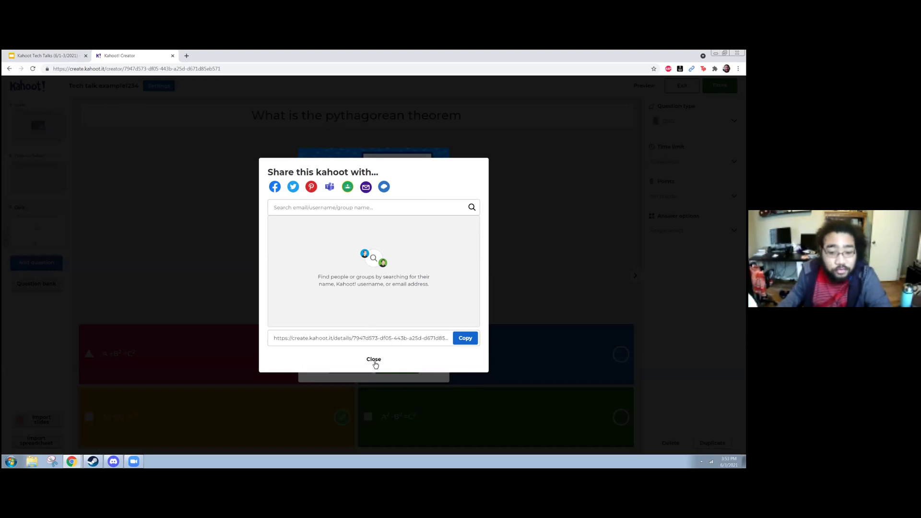
left_click(373, 360)
Finish creating the kahoot, look at it in the library and go to the home page
left_click(386, 367)
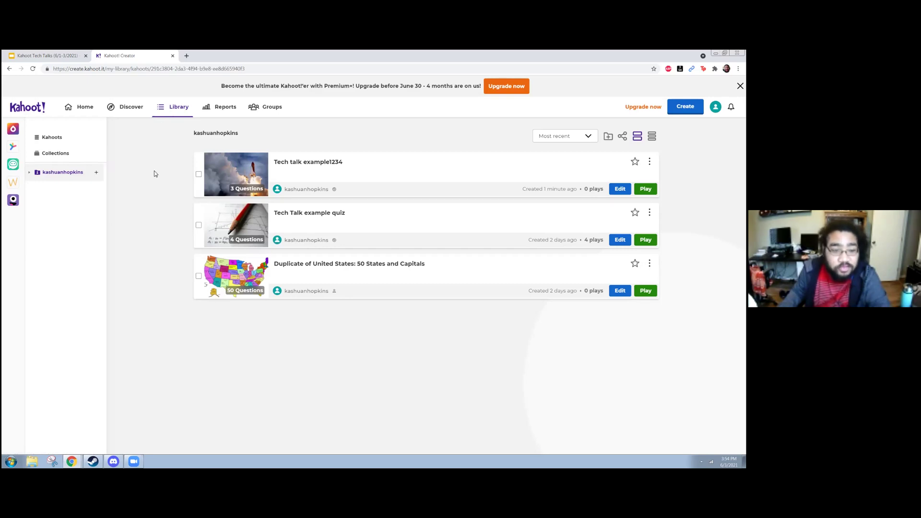
left_click(379, 165)
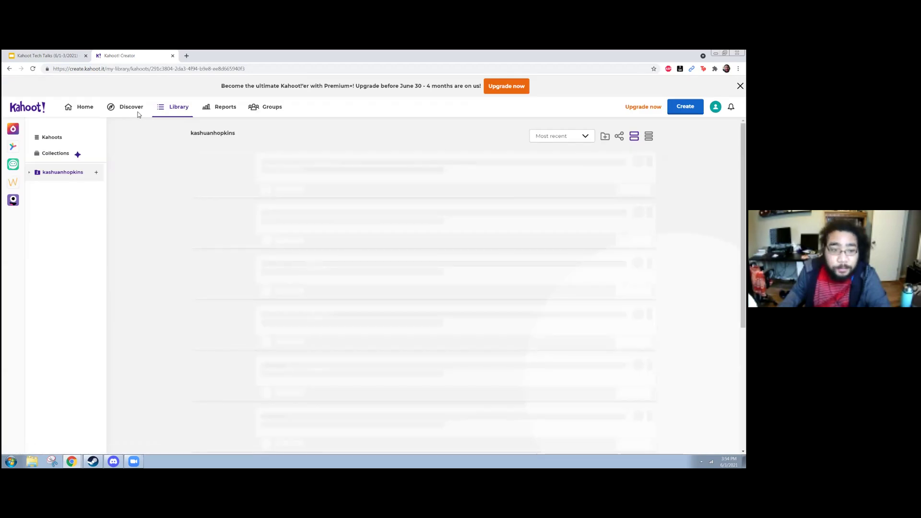
left_click(73, 109)
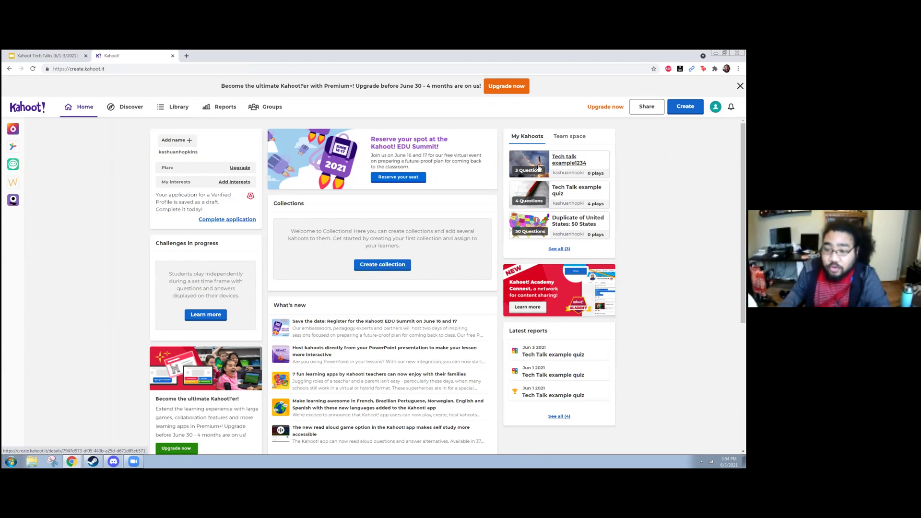
Open the details page of "Tech talk example1234" and view its additional options, such as Duplicate, Rename and Print
left_click(570, 163)
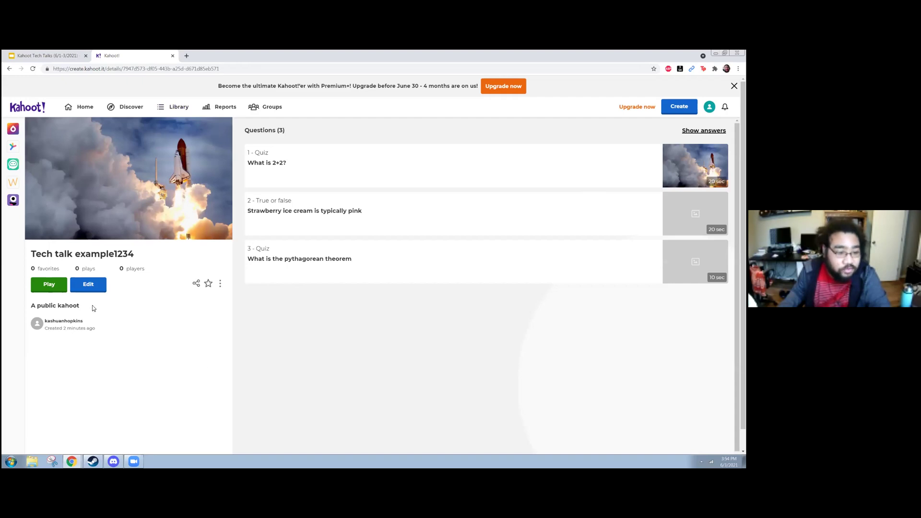
left_click(221, 284)
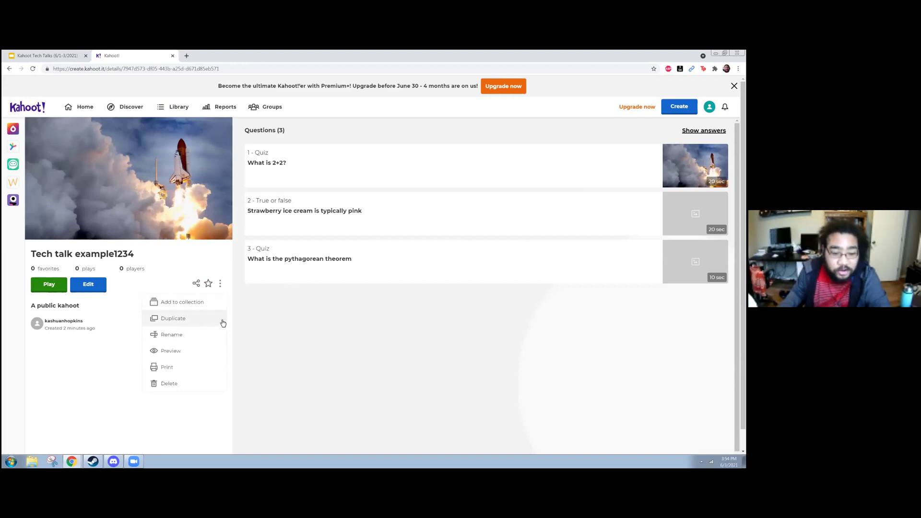
left_click(403, 351)
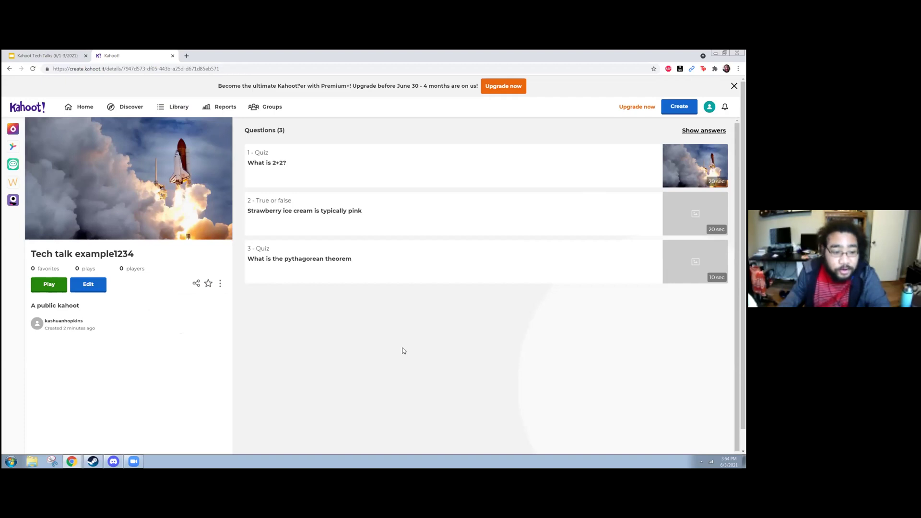
Open the play choices of "Tech talk example1234" and choose Teach to set up a live game with learners
left_click(49, 285)
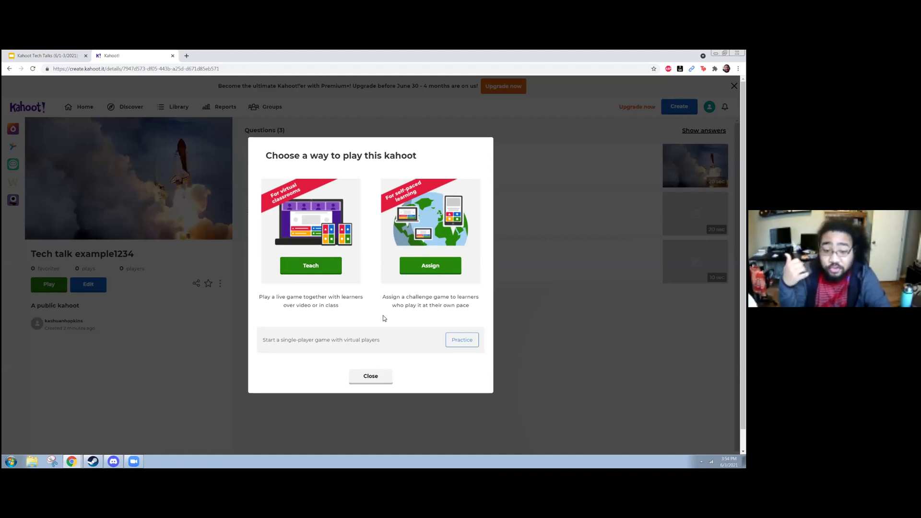
left_click(325, 269)
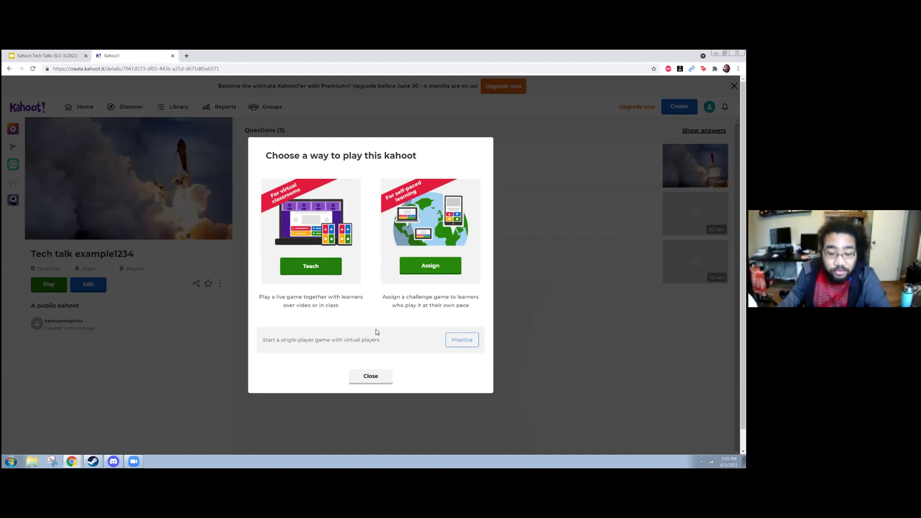
left_click_drag(387, 340, 285, 341)
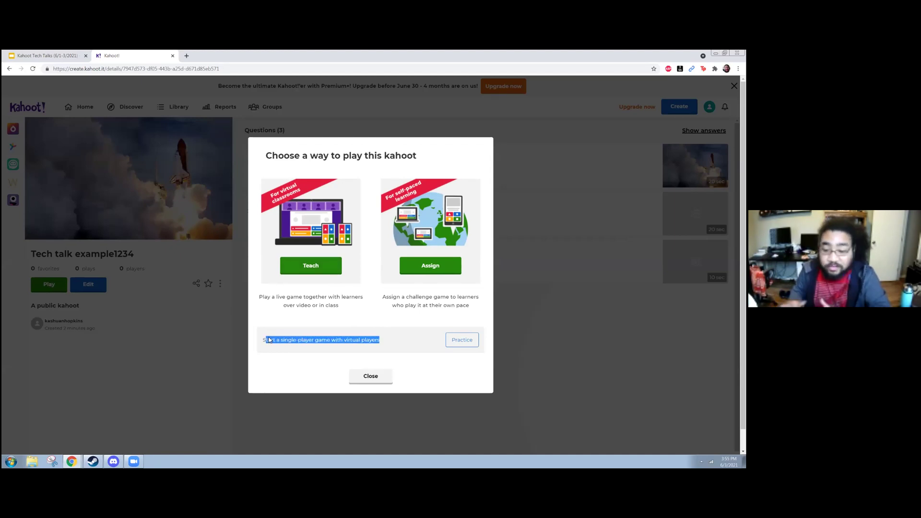
left_click(287, 325)
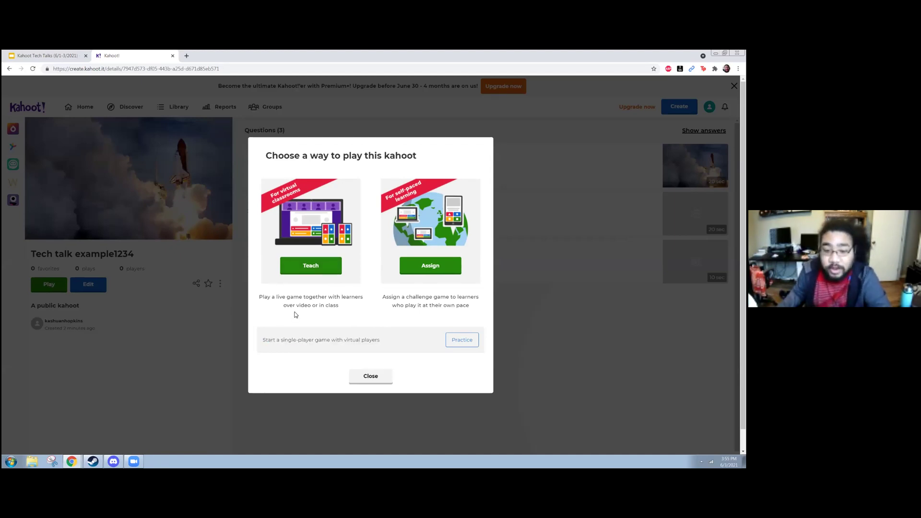
left_click(308, 269)
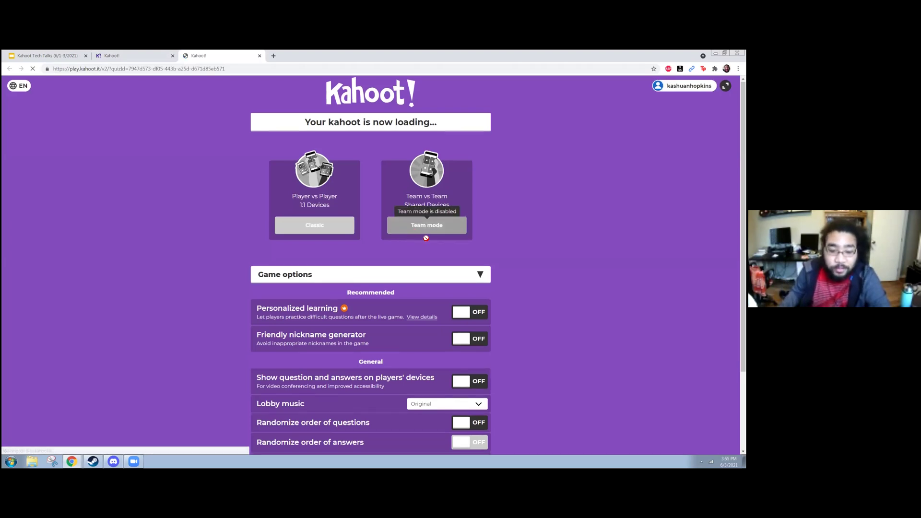
Turn on the friendly nickname generator, questions and answers on players' devices, and random order of questions and answers
scroll(374, 239, "down", 2)
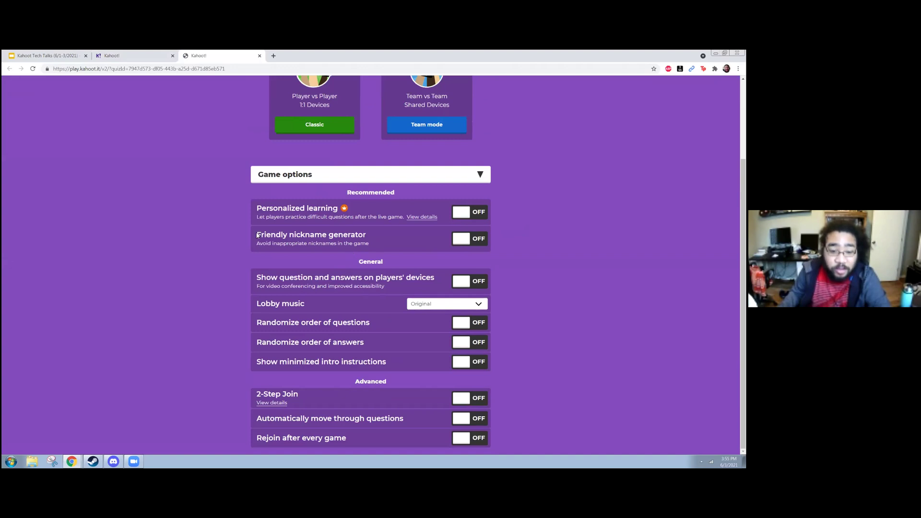
left_click(472, 244)
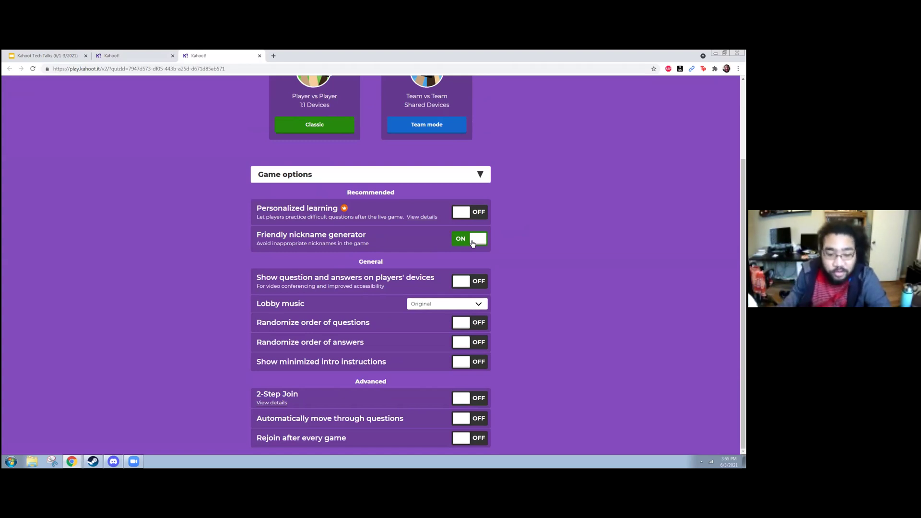
left_click(476, 282)
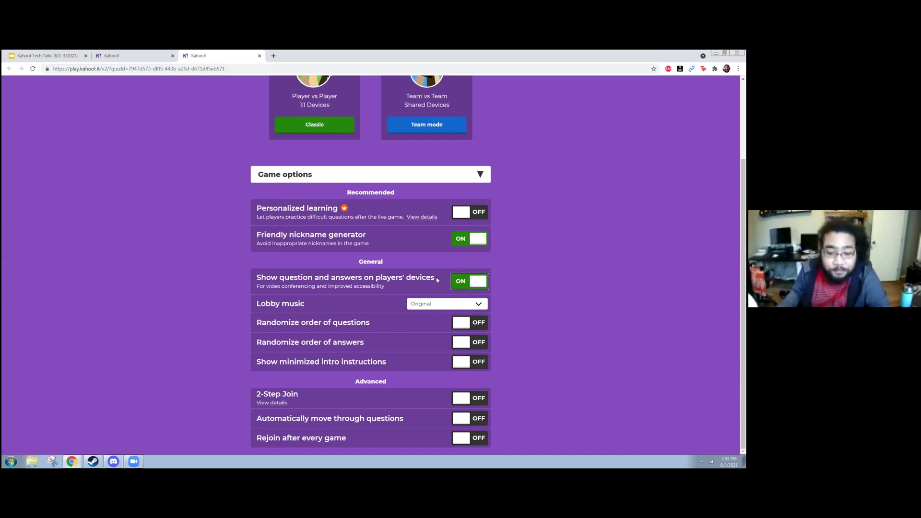
left_click(471, 329)
left_click(470, 342)
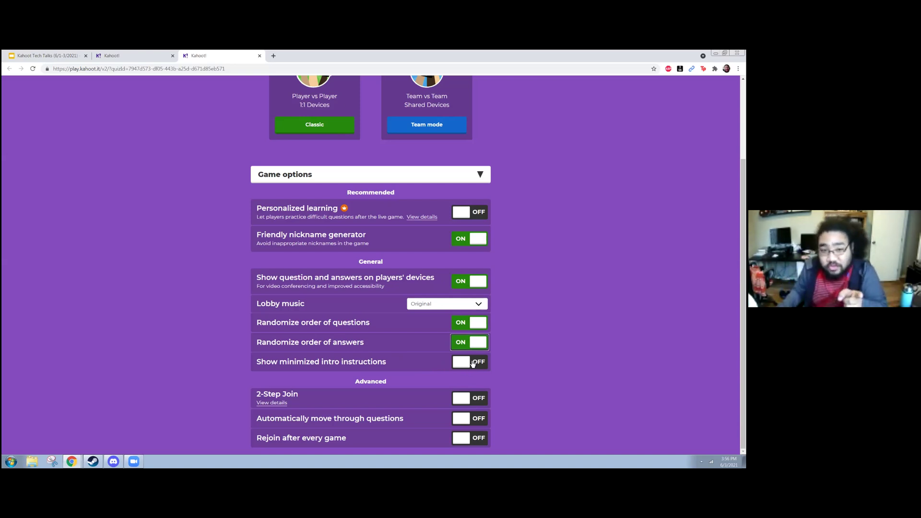
Launch the game in Classic player-versus-player mode and mute the lobby sound
scroll(473, 364, "up", 2)
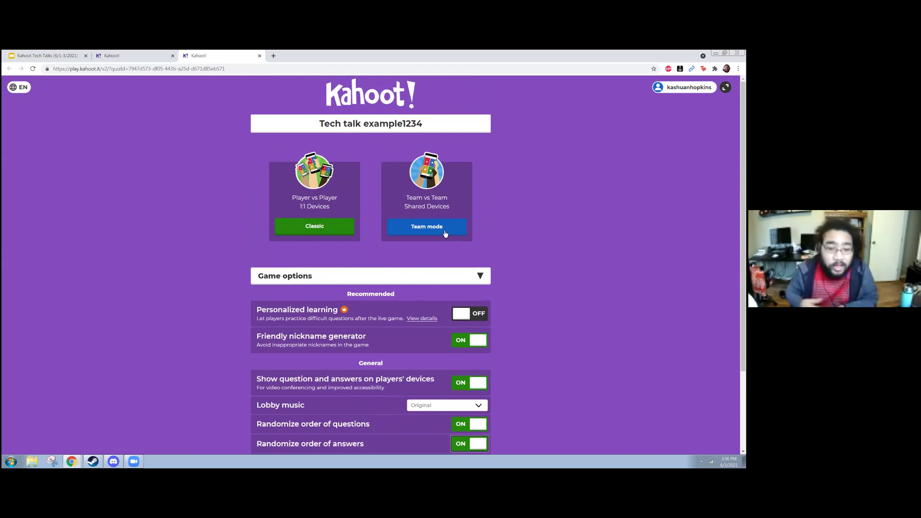
left_click(329, 230)
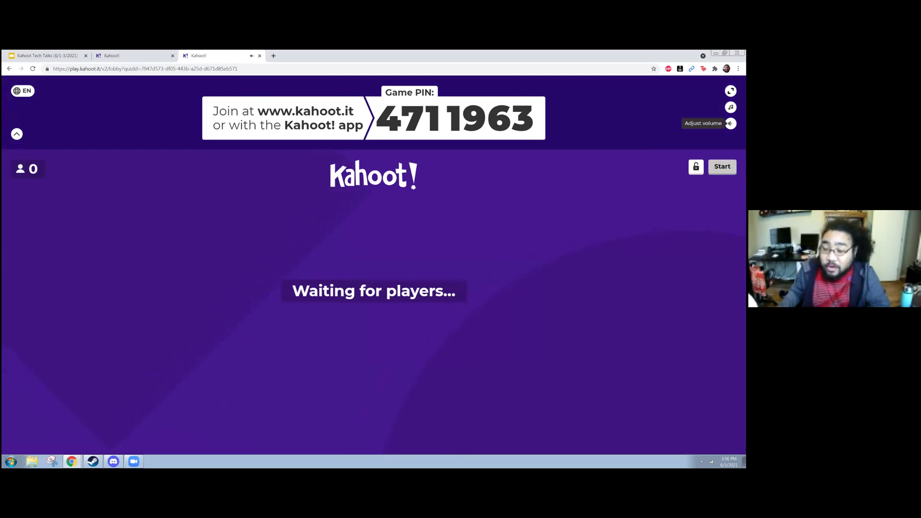
left_click(730, 124)
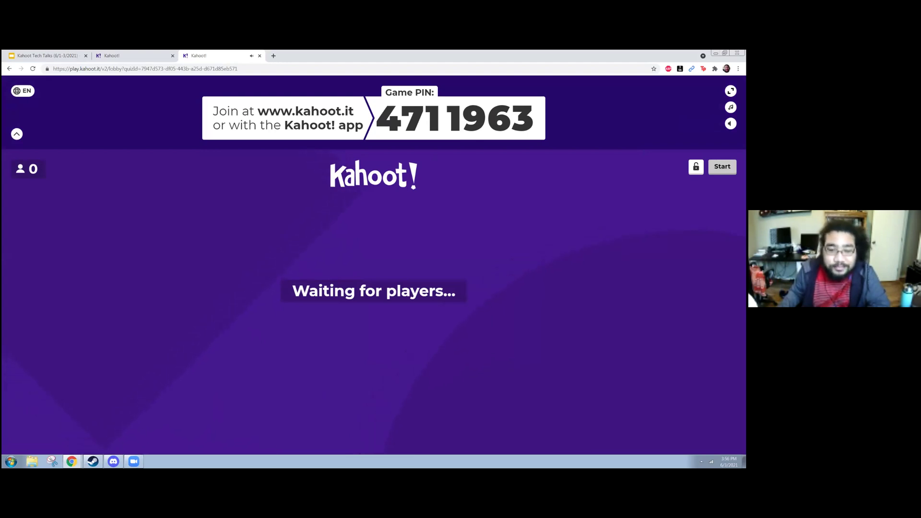
Close all browser tabs except the "Kahoot Tech Talks" presentation in Google Slides, confirming that the game lobby is left
right_click(43, 61)
left_click(79, 156)
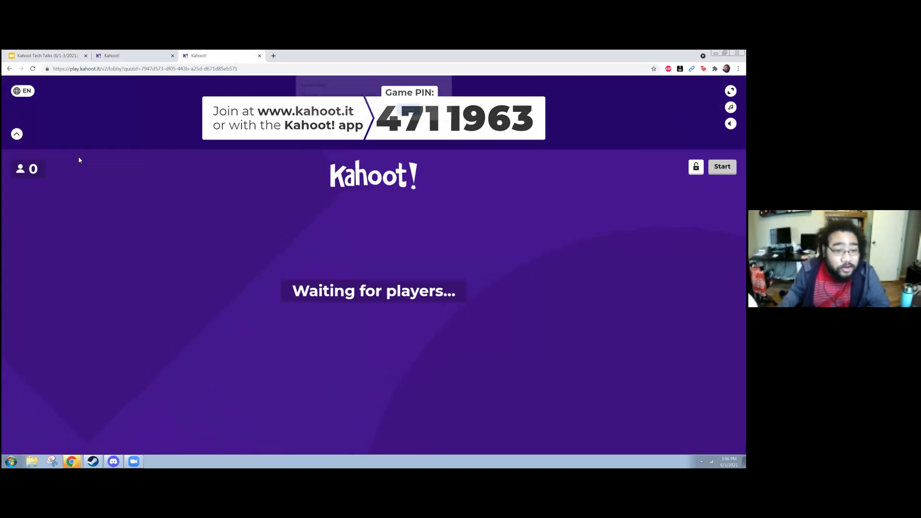
left_click(410, 110)
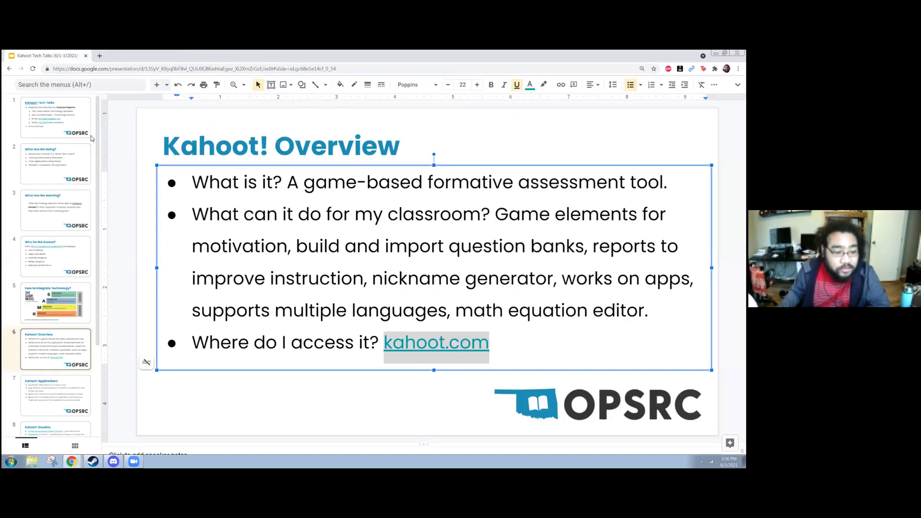
View the "Kahoot! Applications" slide and look over the remaining slides in the presentation
left_click(60, 391)
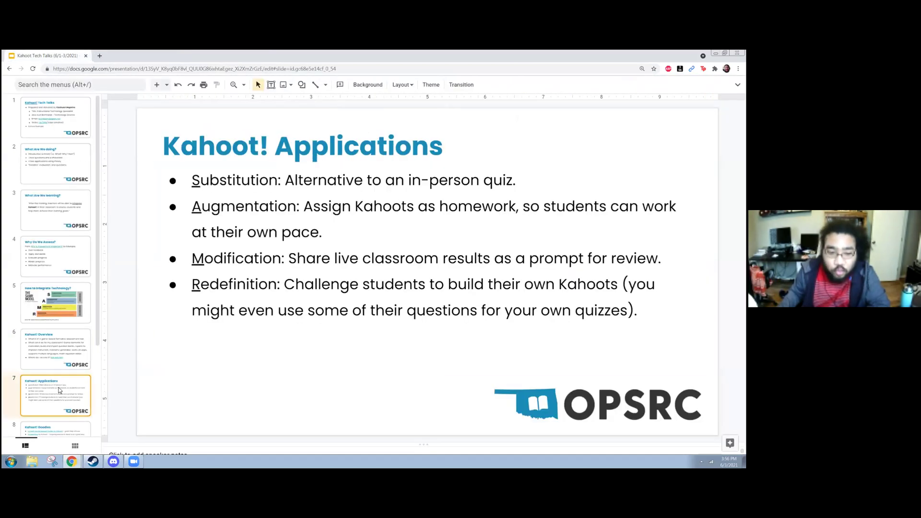
scroll(60, 390, "down", 2)
scroll(60, 390, "down", 1)
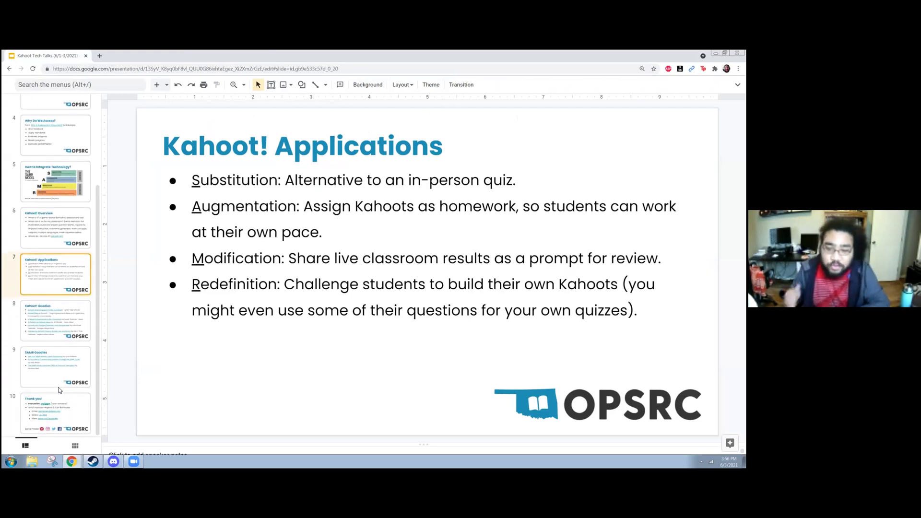